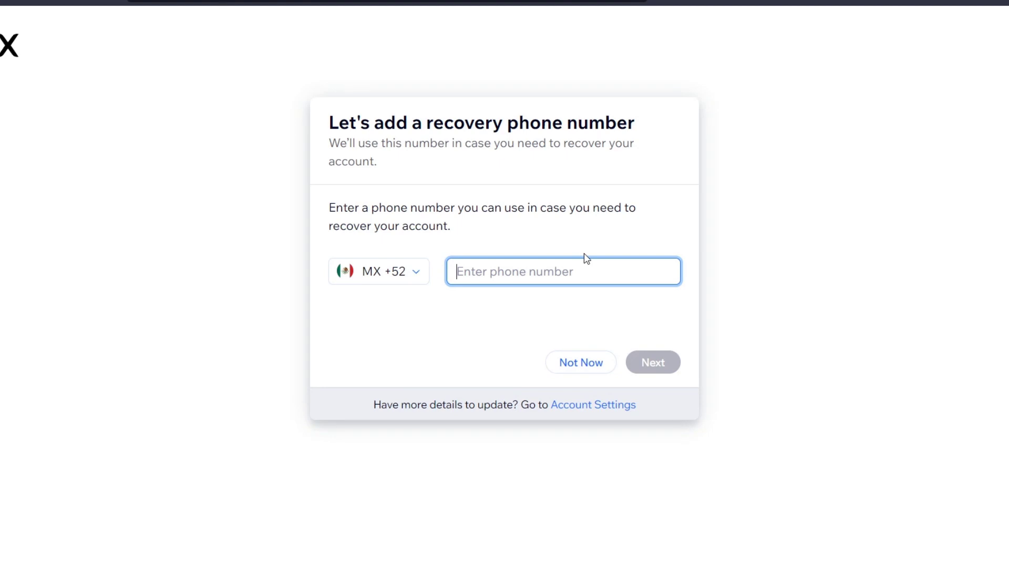
Skip adding a recovery phone number and open the dashboard of the Canvageekss site
left_click(599, 366)
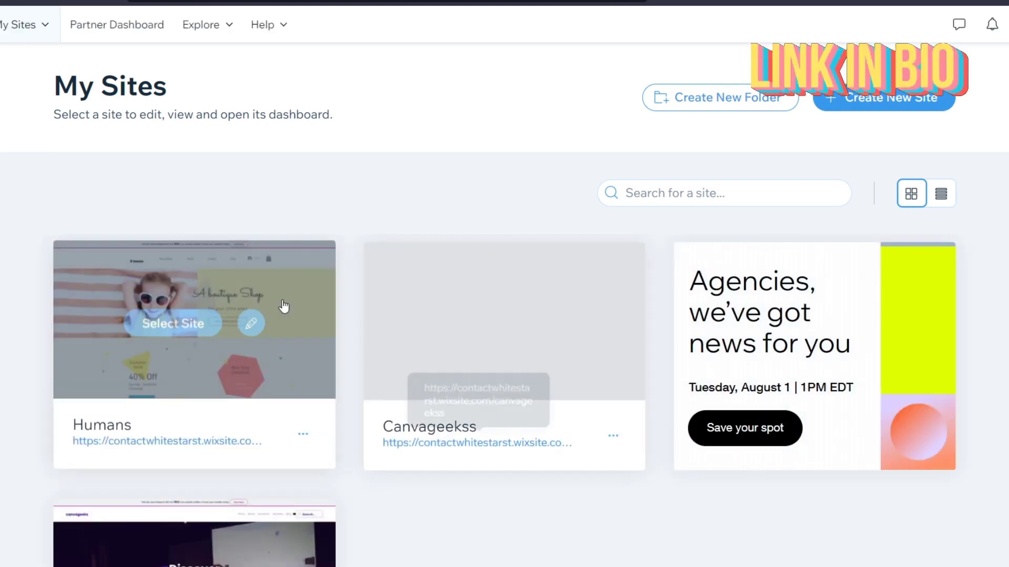
double_click(102, 88)
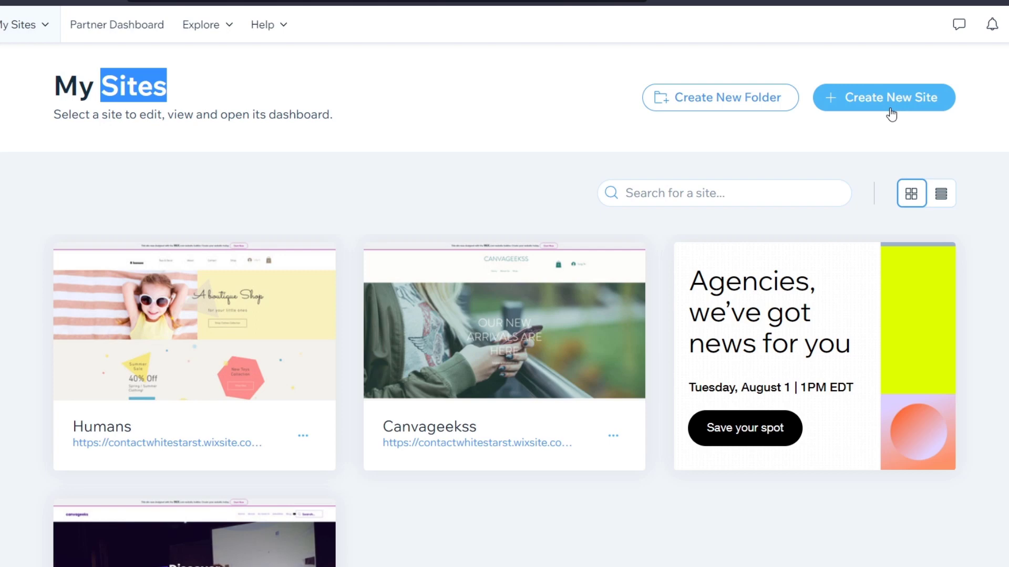
scroll(839, 240, "down", 4)
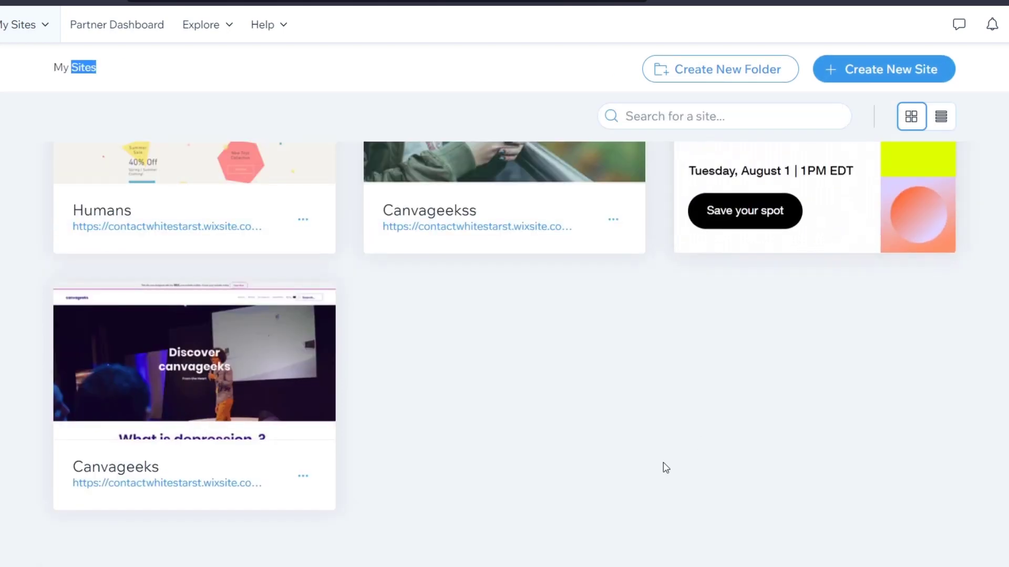
scroll(698, 428, "up", 4)
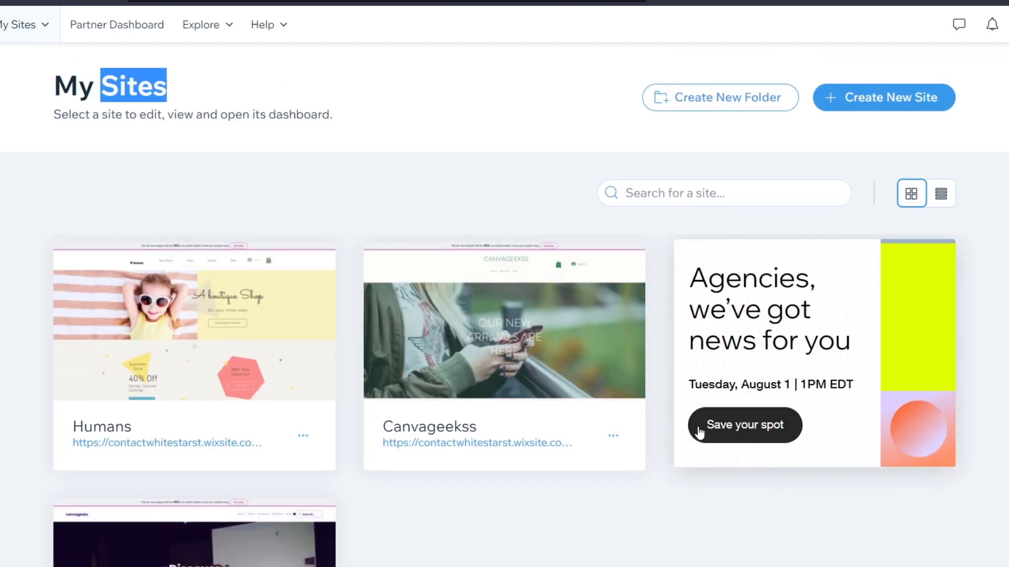
mouse_move(259, 377)
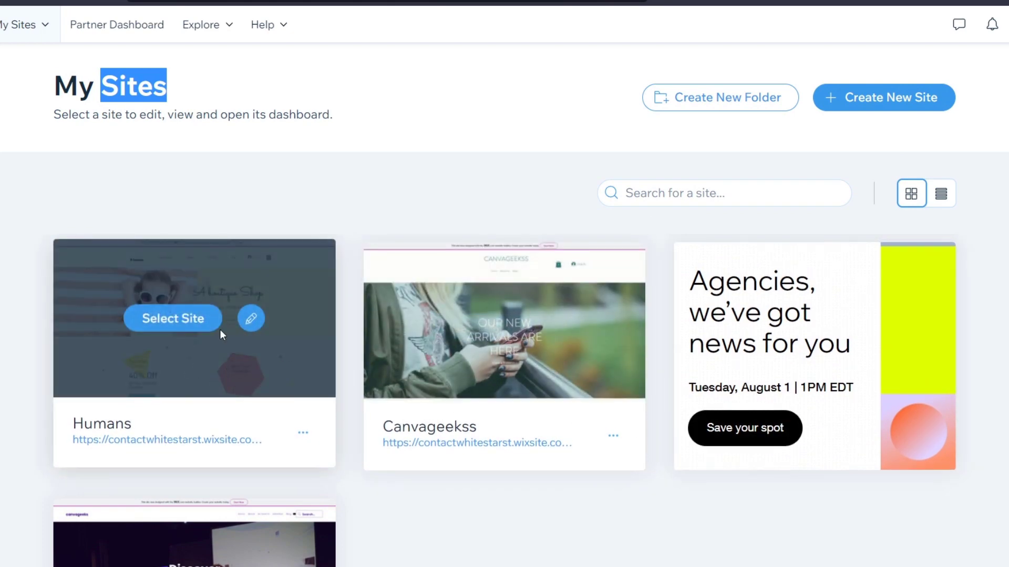
scroll(384, 416, "down", 4)
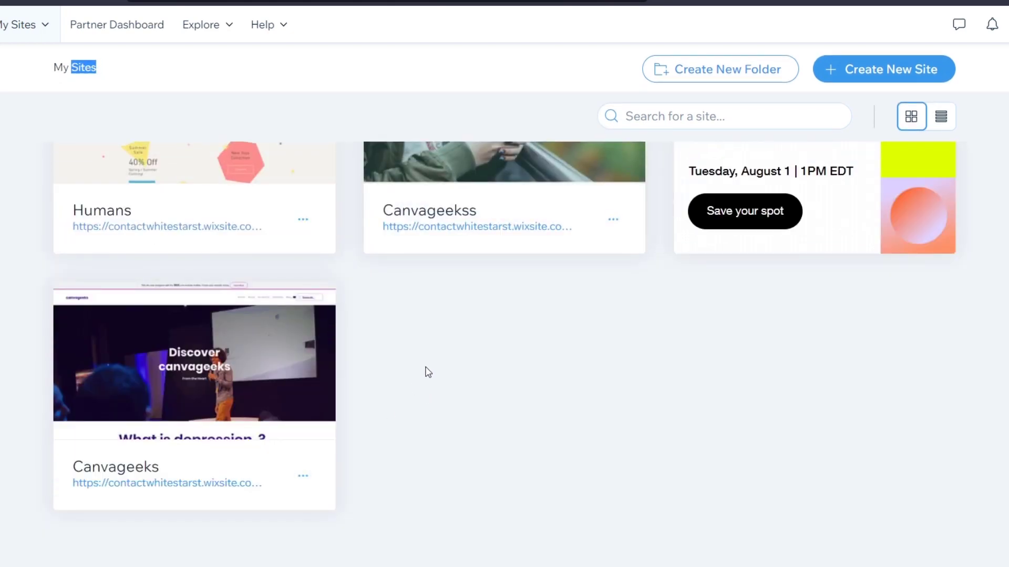
scroll(431, 396, "up", 4)
mouse_move(180, 330)
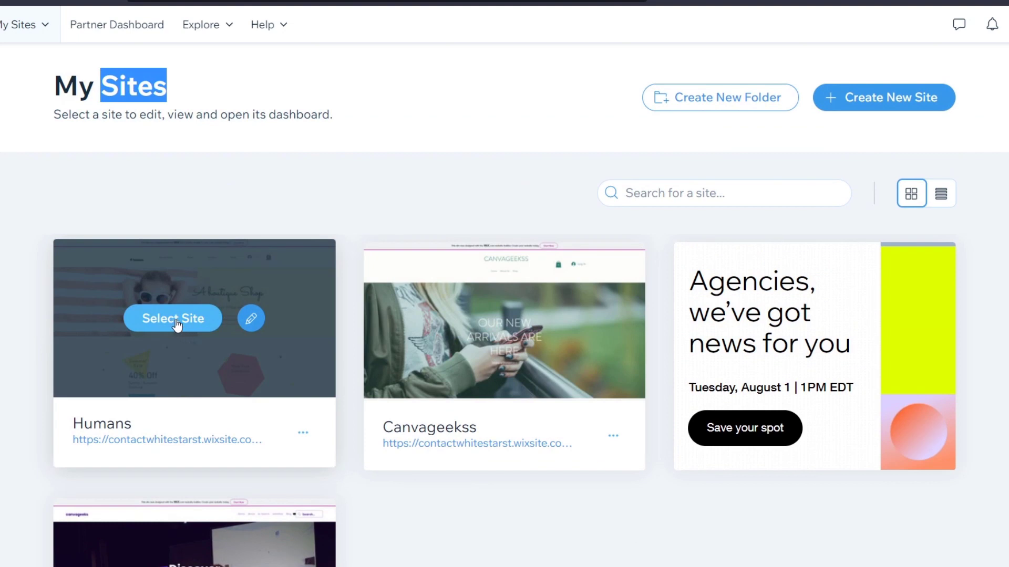
mouse_move(477, 275)
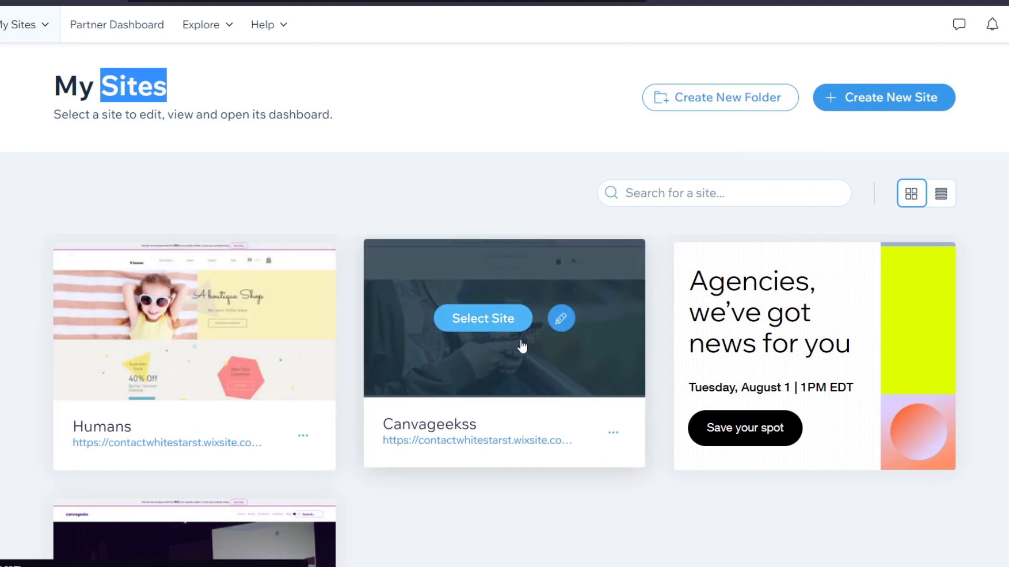
left_click(560, 274)
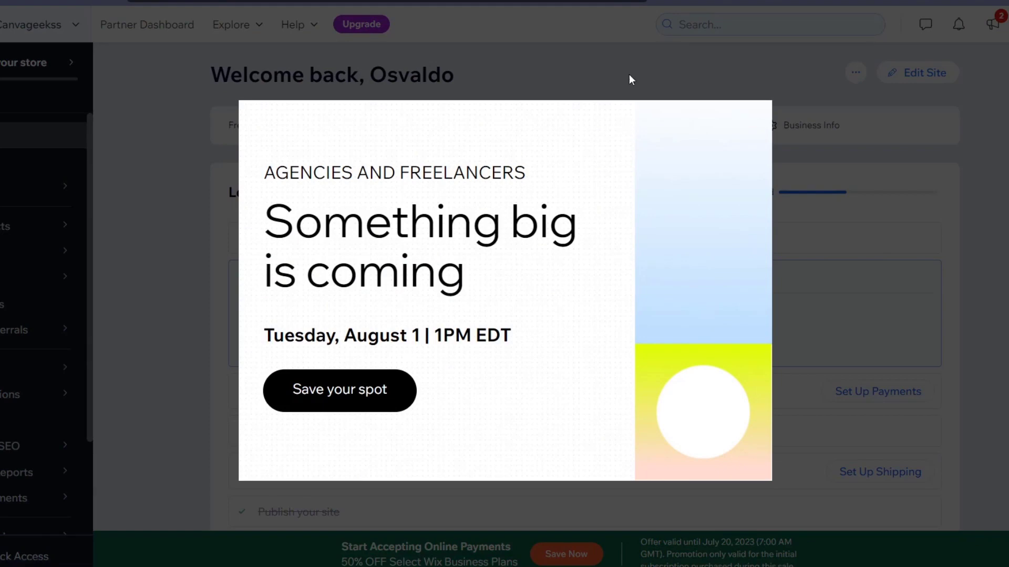
left_click(631, 79)
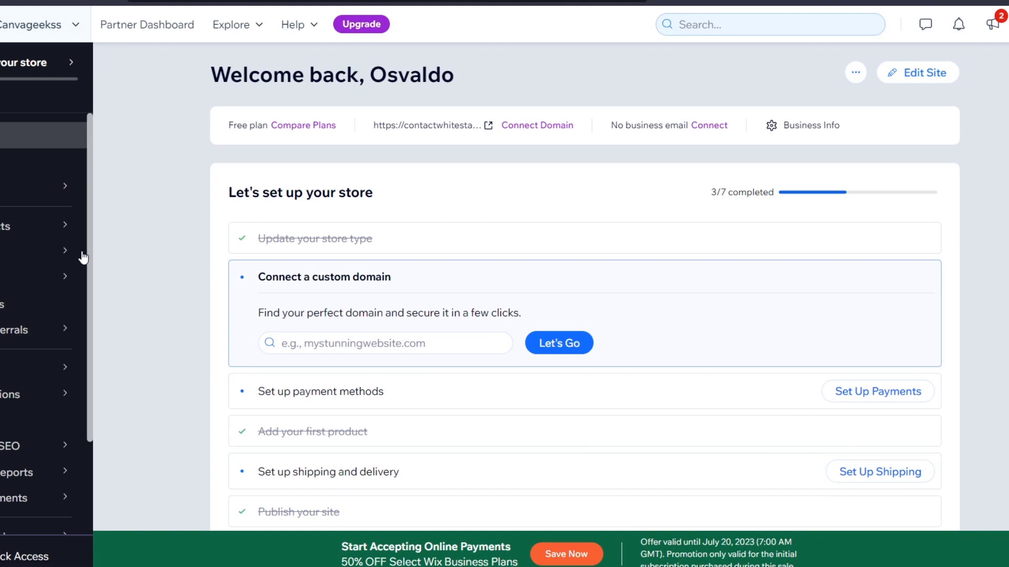
Open the store's page for managing the payment methods customers can use online
left_click(8, 240)
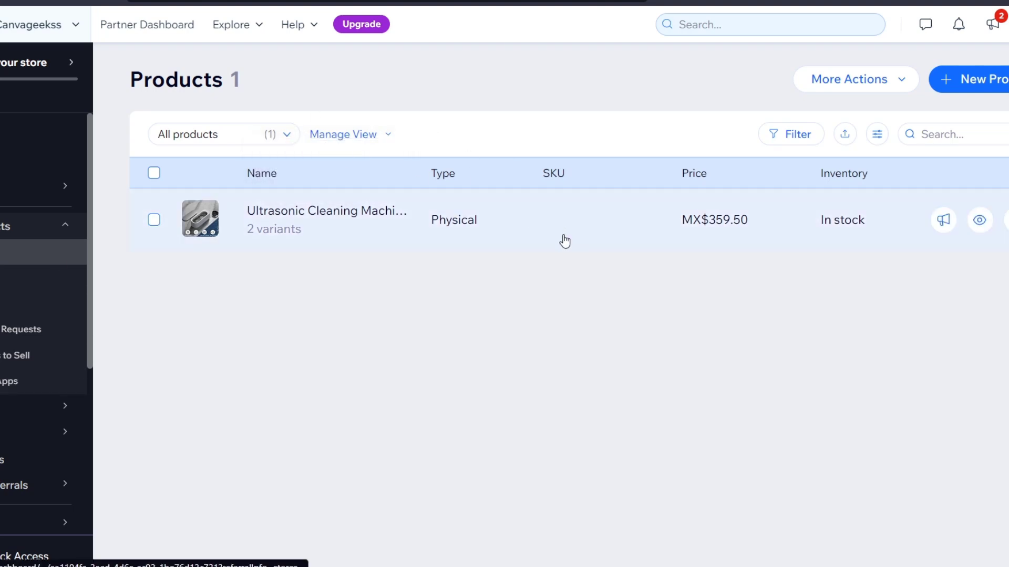
scroll(36, 360, "down", 5)
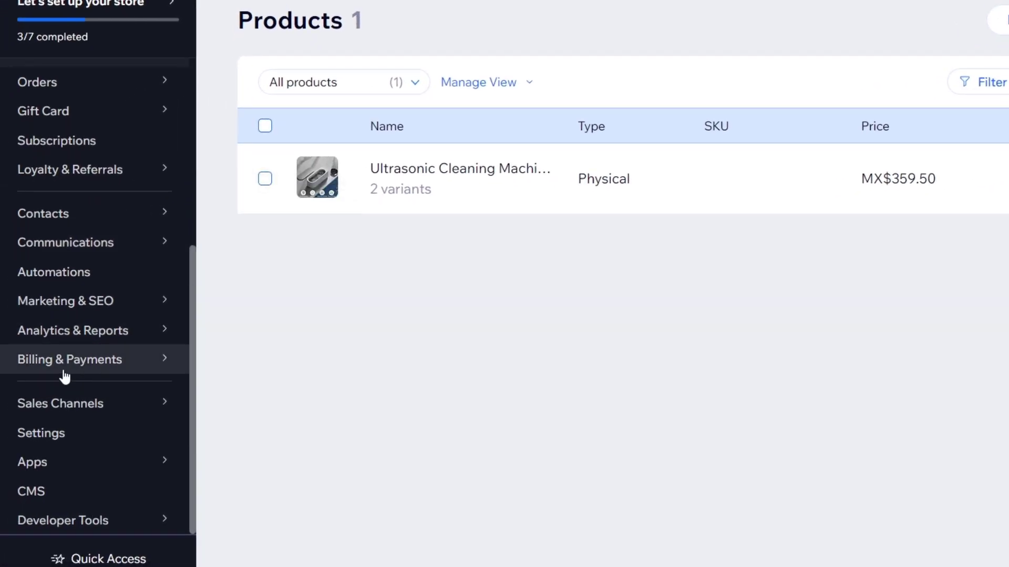
left_click(100, 364)
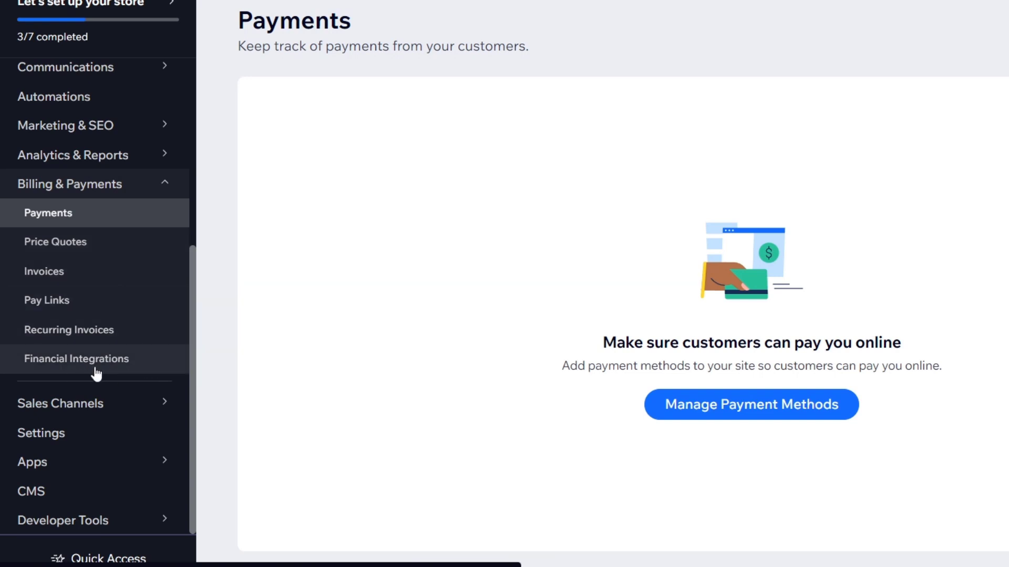
left_click(117, 373)
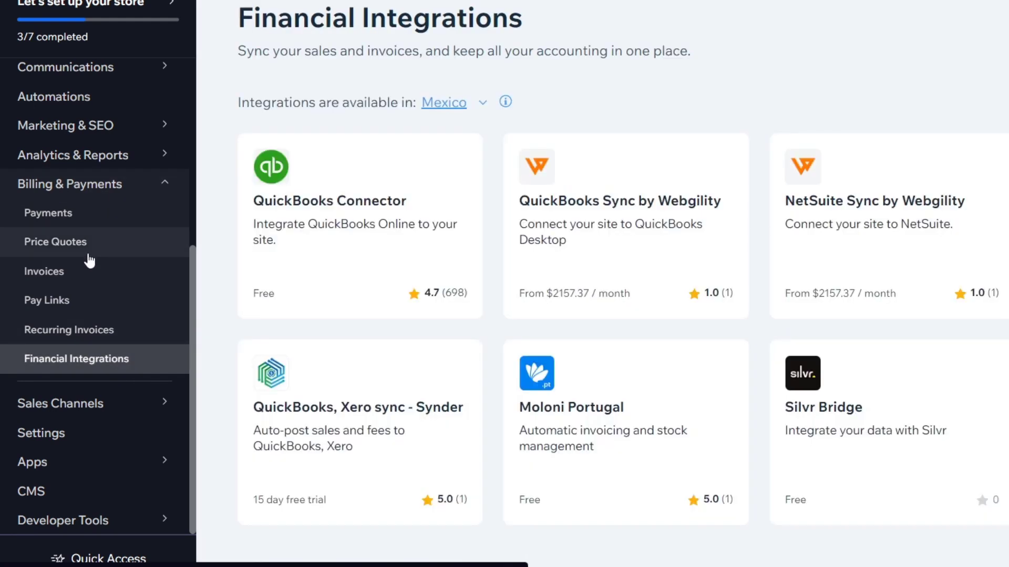
left_click(68, 217)
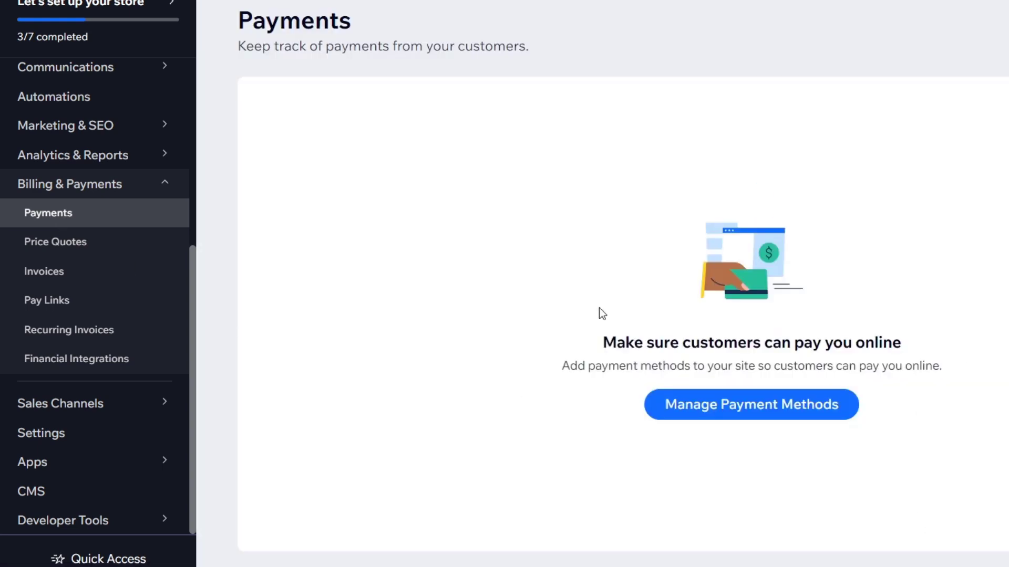
scroll(602, 313, "down", 1)
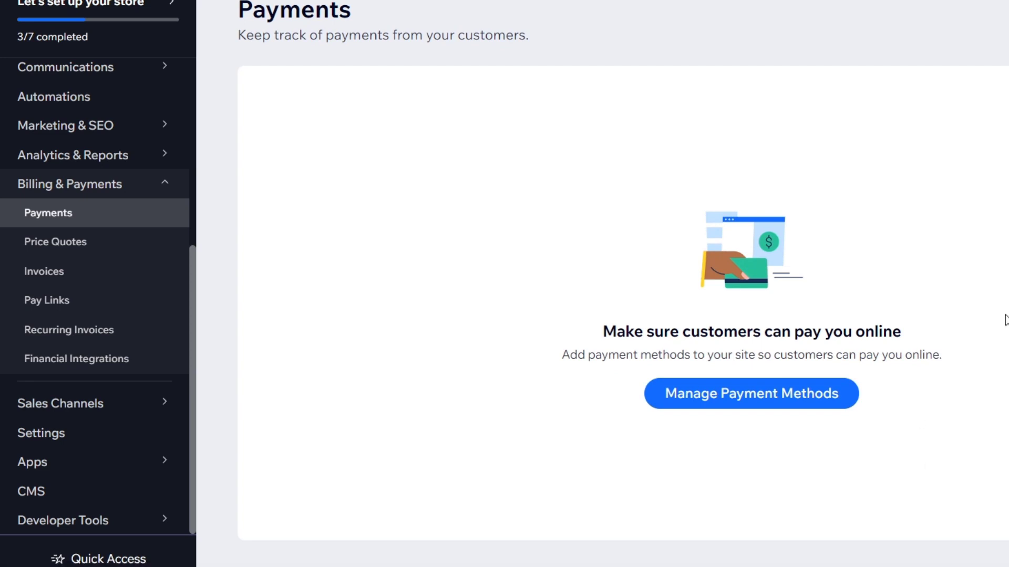
left_click(770, 392)
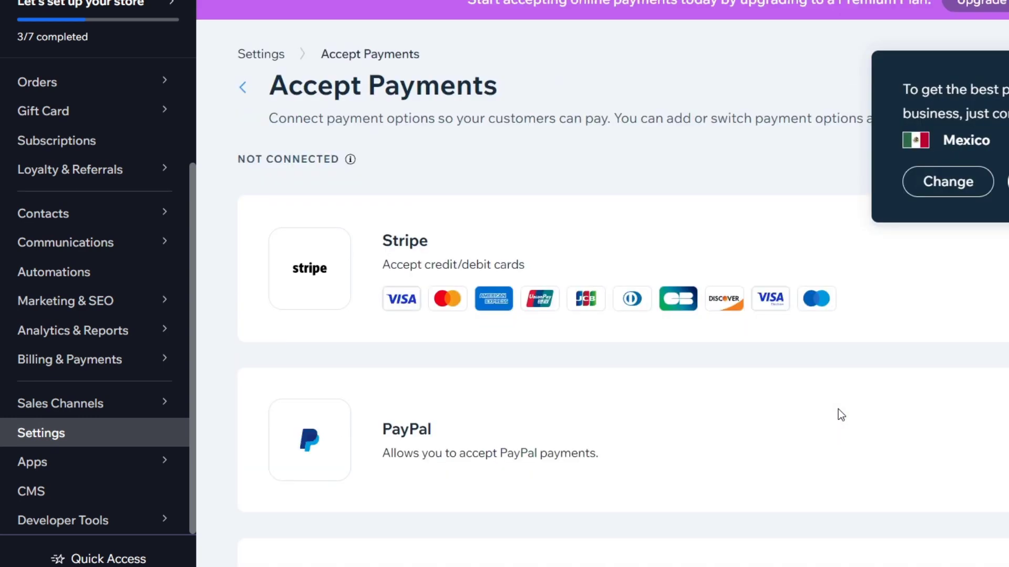
Choose Mexico as the business location for accepting payments
left_click_drag(381, 90, 597, 99)
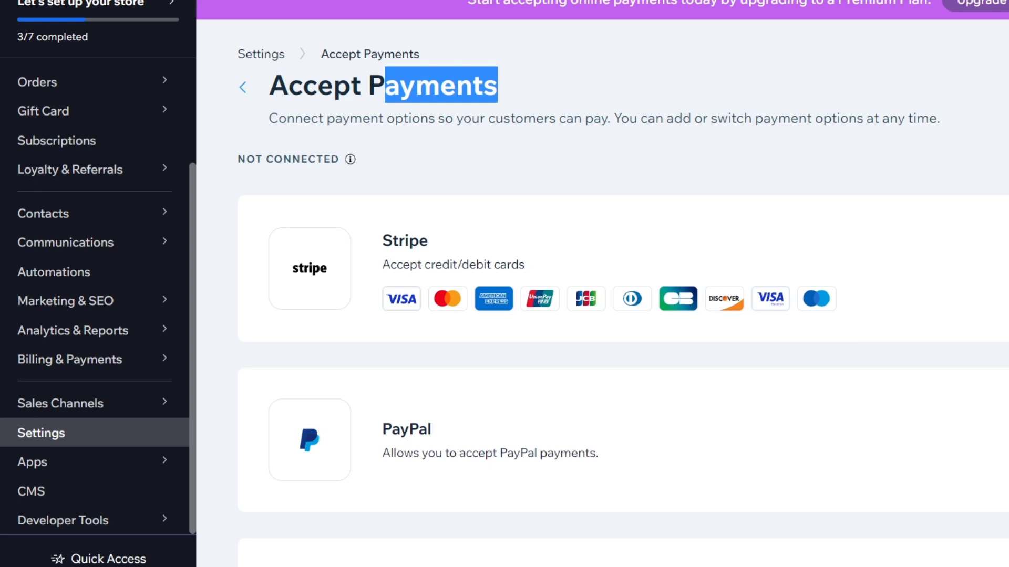
left_click(896, 148)
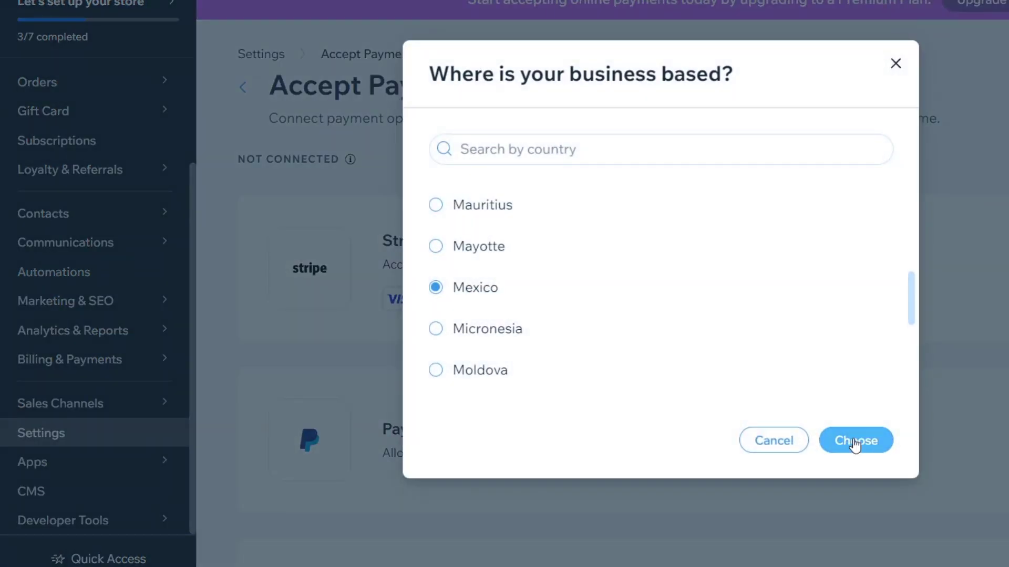
left_click(862, 440)
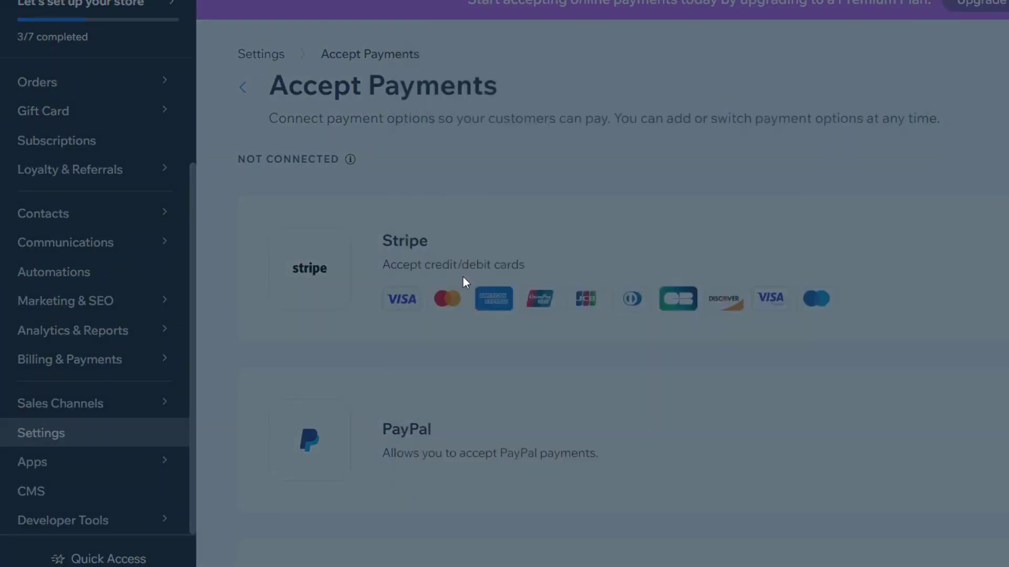
Change the business location to United States and review the payment providers offered there
scroll(738, 329, "down", 4)
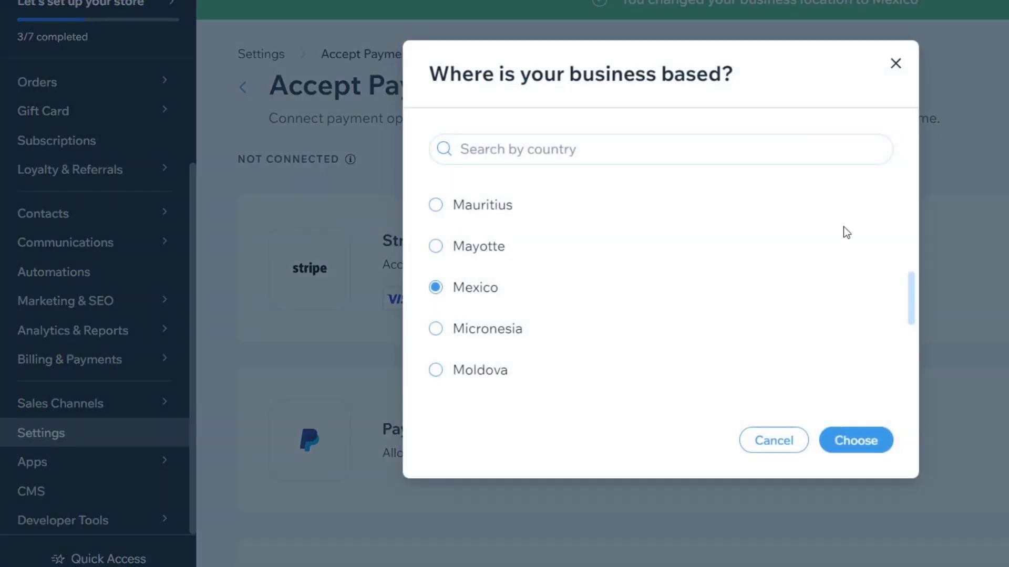
left_click(592, 152)
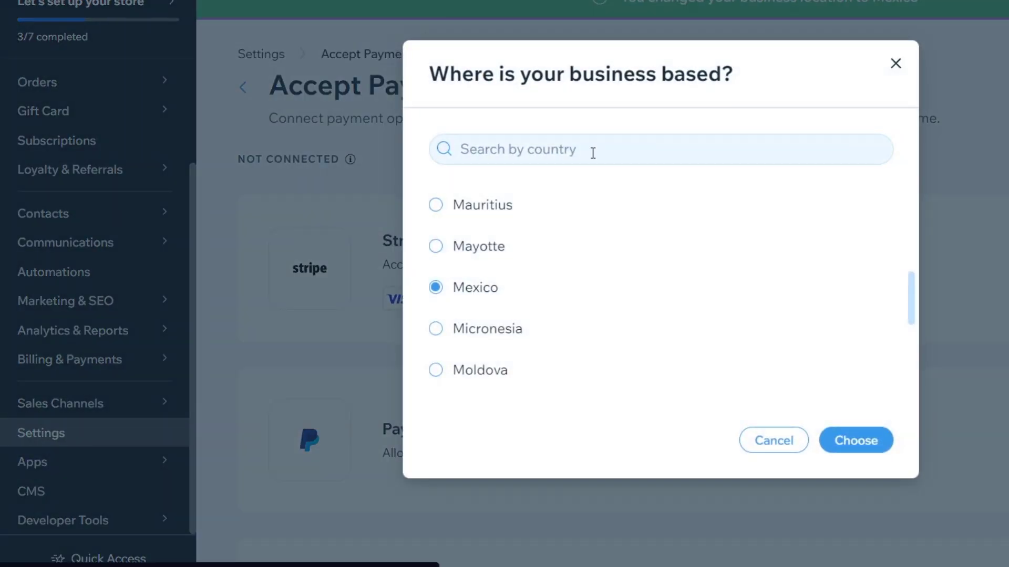
type("united")
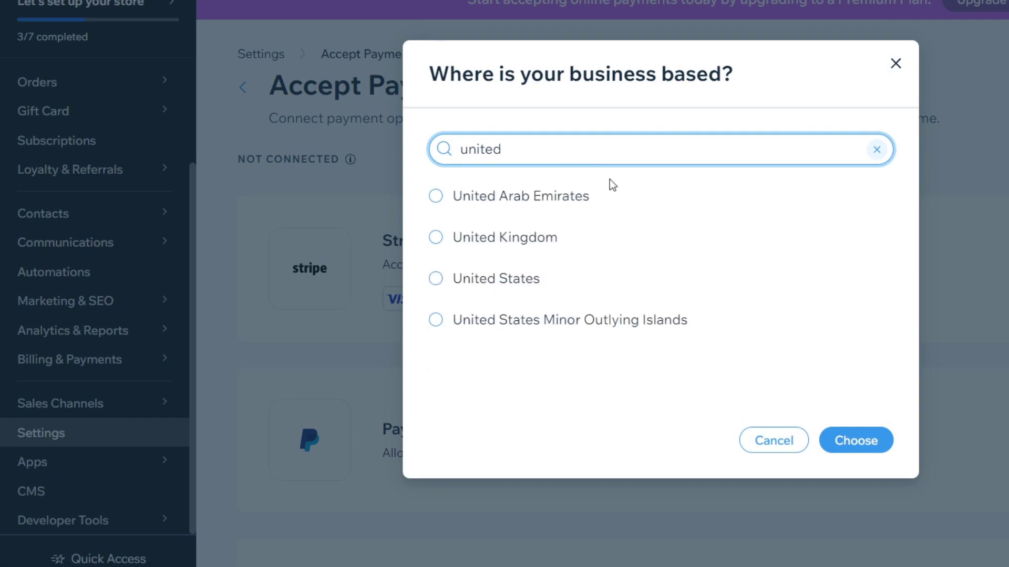
left_click(539, 279)
left_click(852, 448)
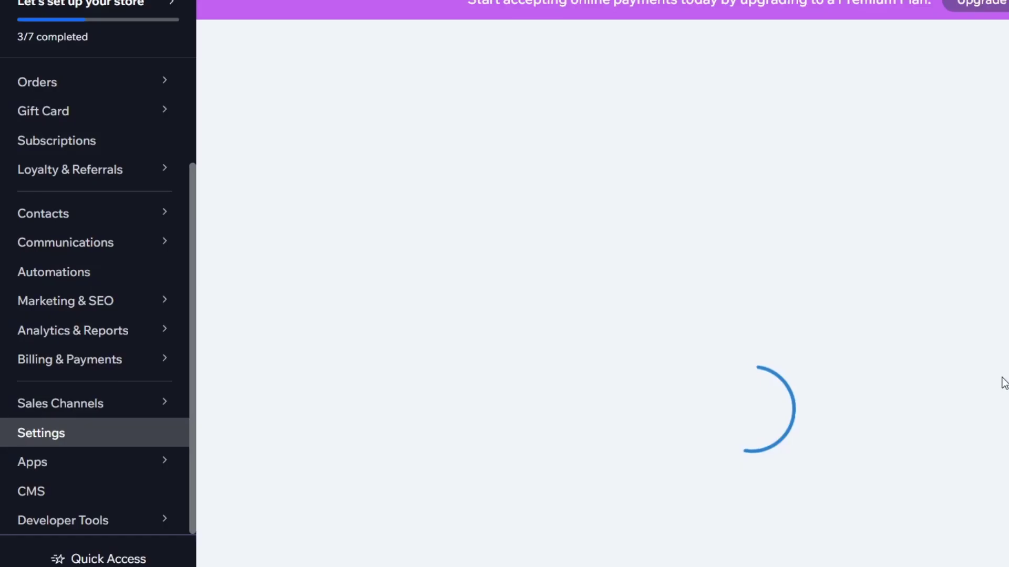
scroll(866, 295, "down", 4)
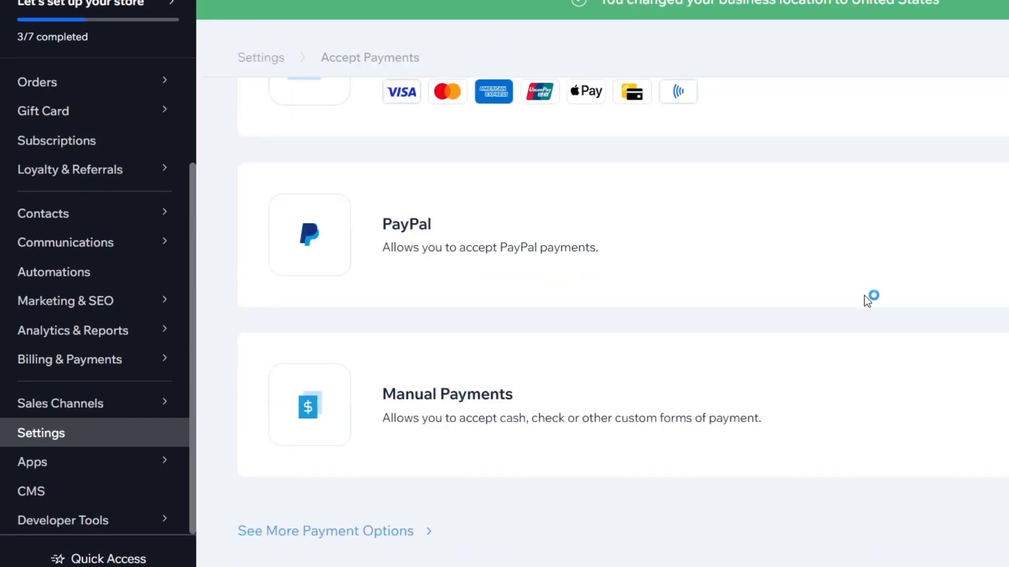
scroll(863, 295, "up", 4)
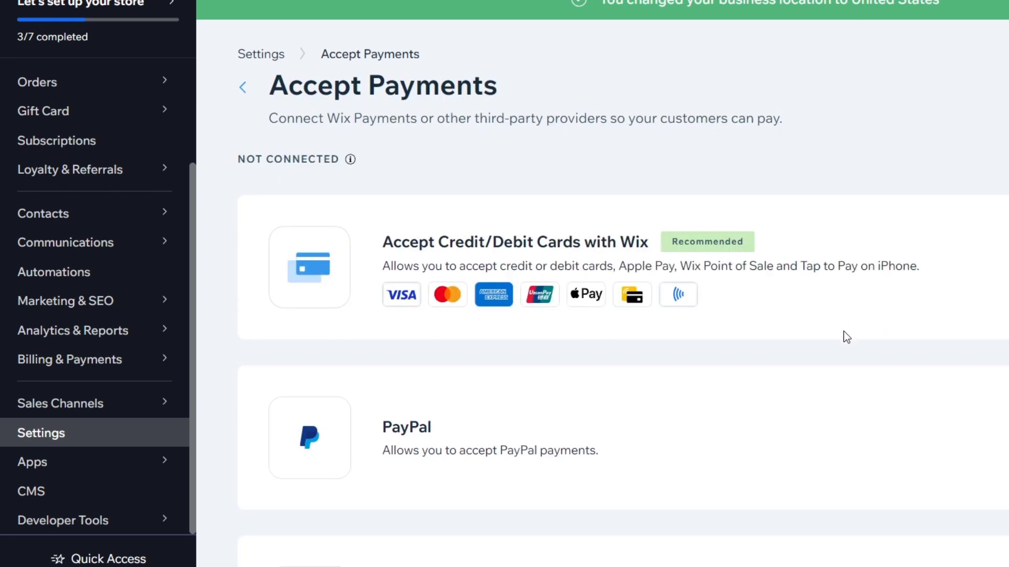
scroll(843, 331, "down", 4)
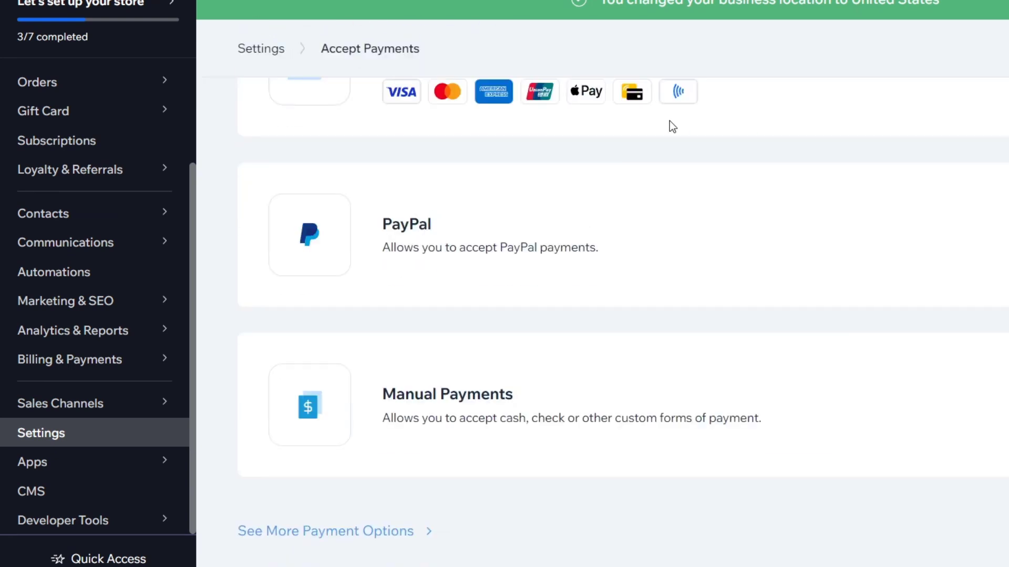
Search the country list for "mexic" and set the business location back to Mexico
scroll(864, 410, "up", 4)
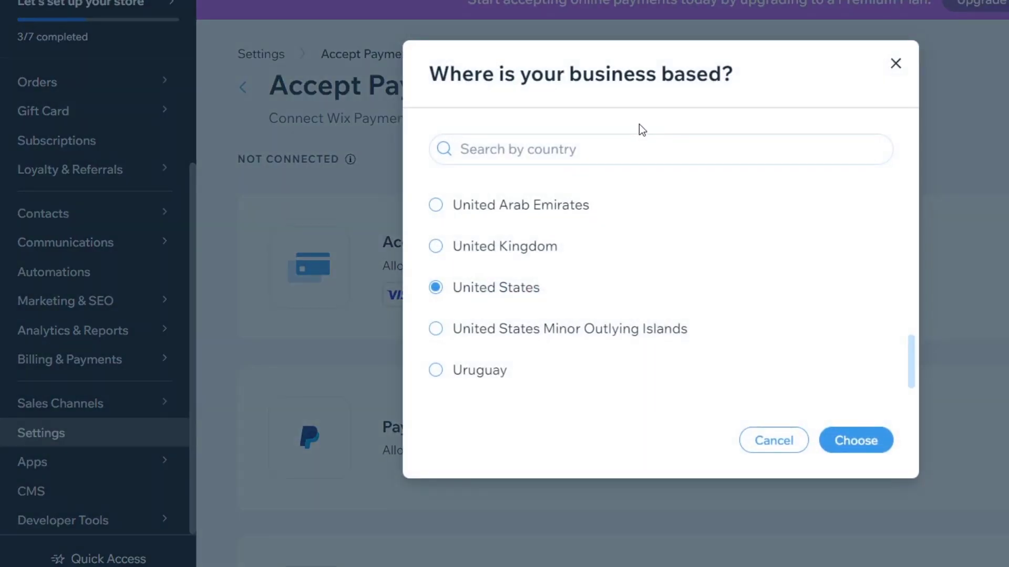
type("m")
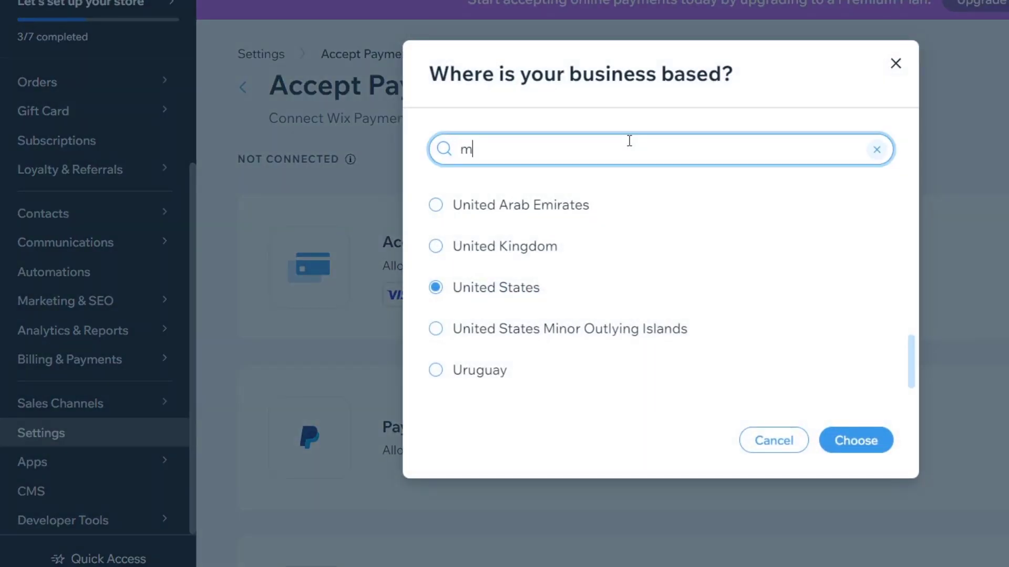
type("exic")
left_click(486, 196)
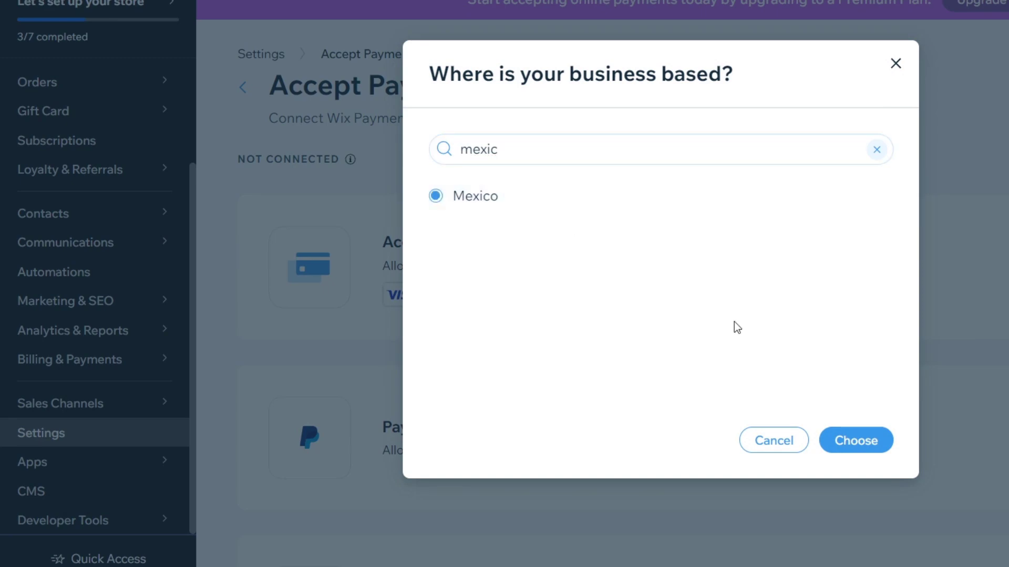
left_click(874, 440)
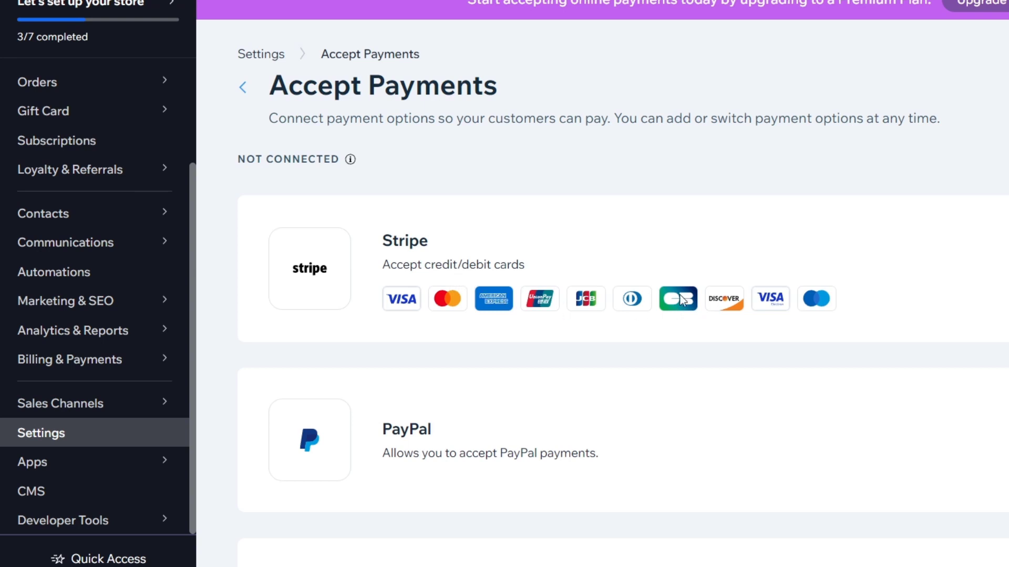
Open the Stripe setup among the payment providers and start connecting a Stripe account to the site
scroll(680, 299, "down", 4)
scroll(820, 482, "up", 4)
left_click_drag(438, 245, 380, 250)
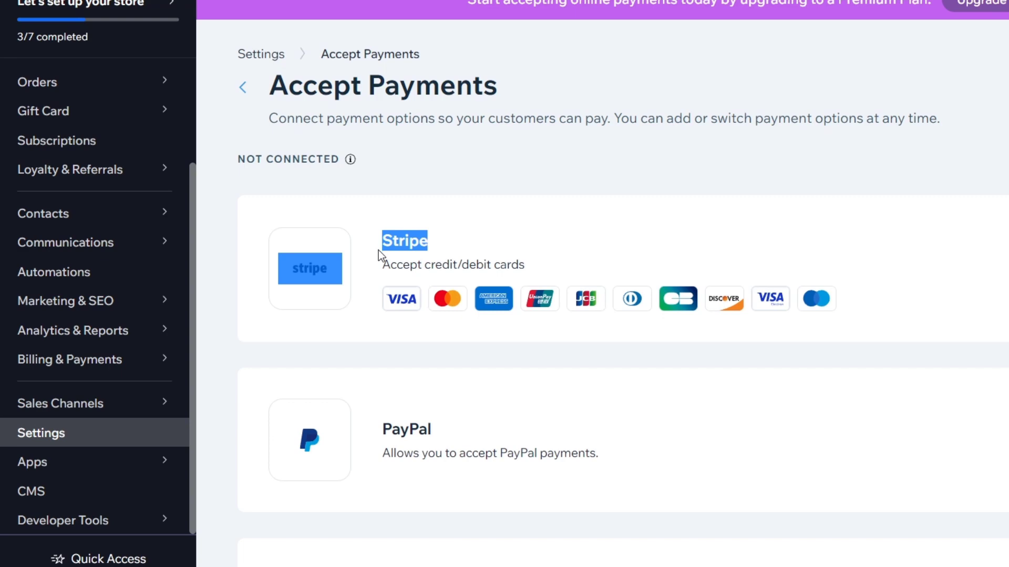
left_click(607, 262)
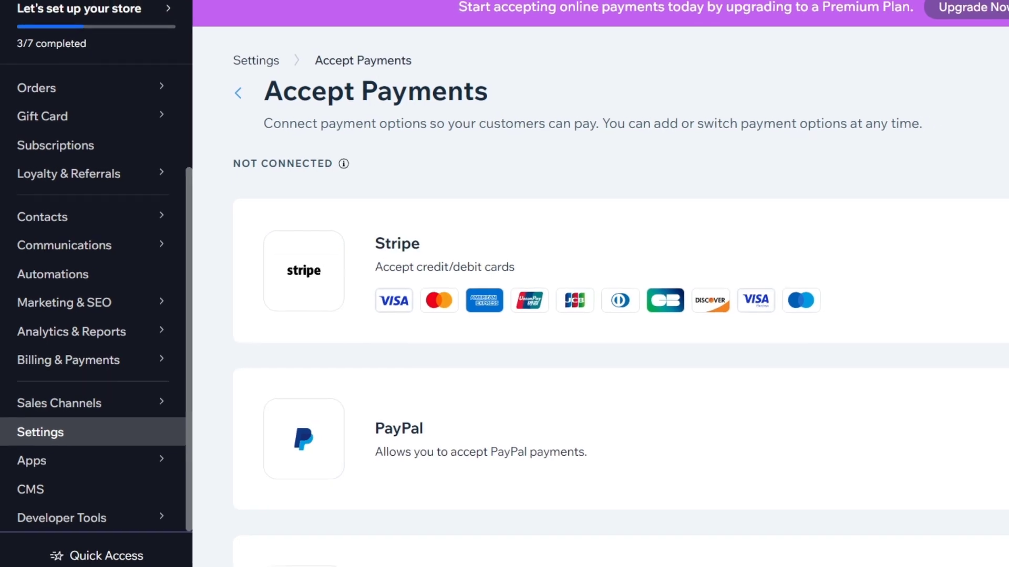
left_click(607, 263)
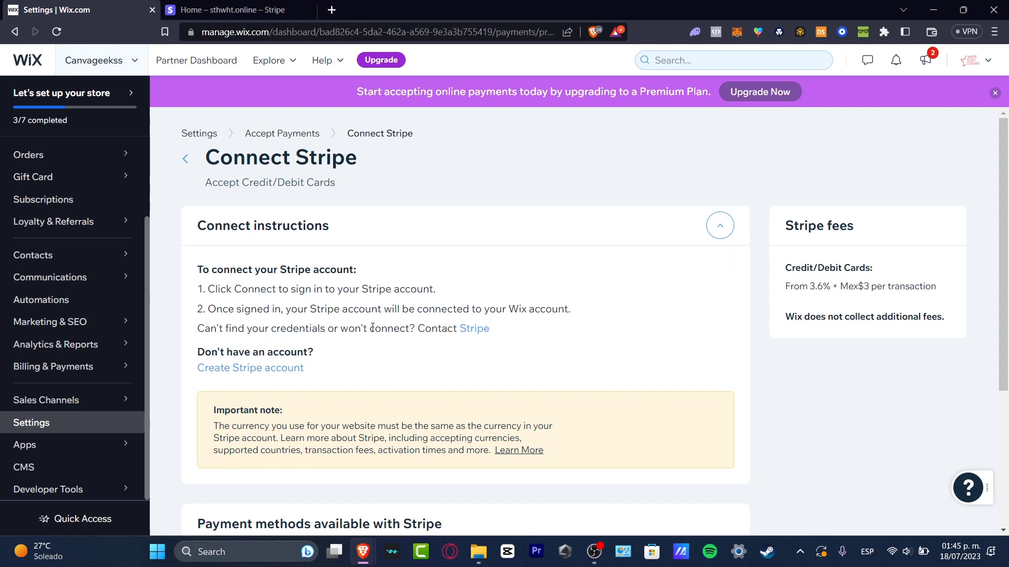
scroll(372, 328, "down", 4)
left_click(707, 462)
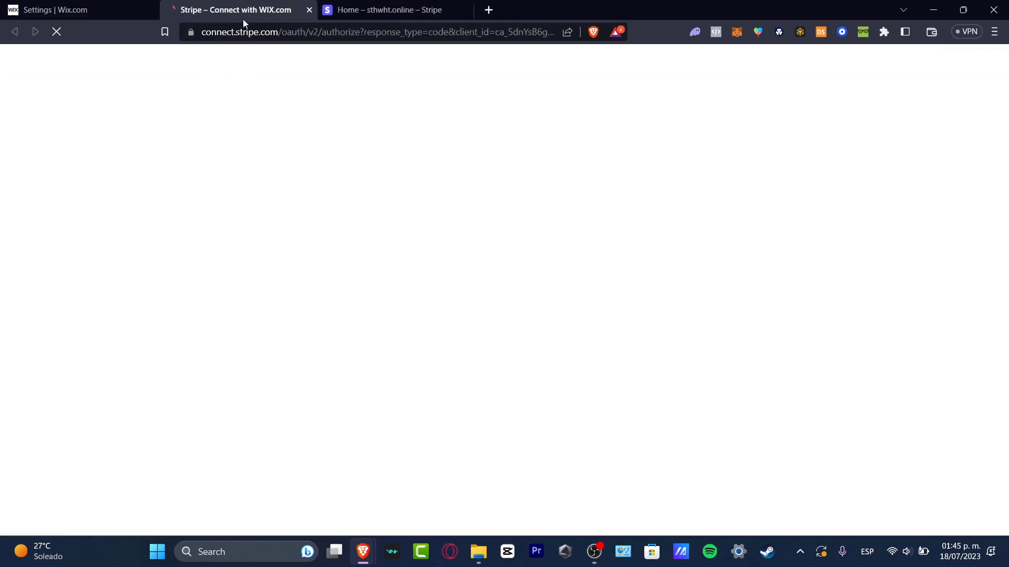
Connect the existing sthwht.online Stripe account to WIX.com and return to the Wix payment settings
left_click(382, 9)
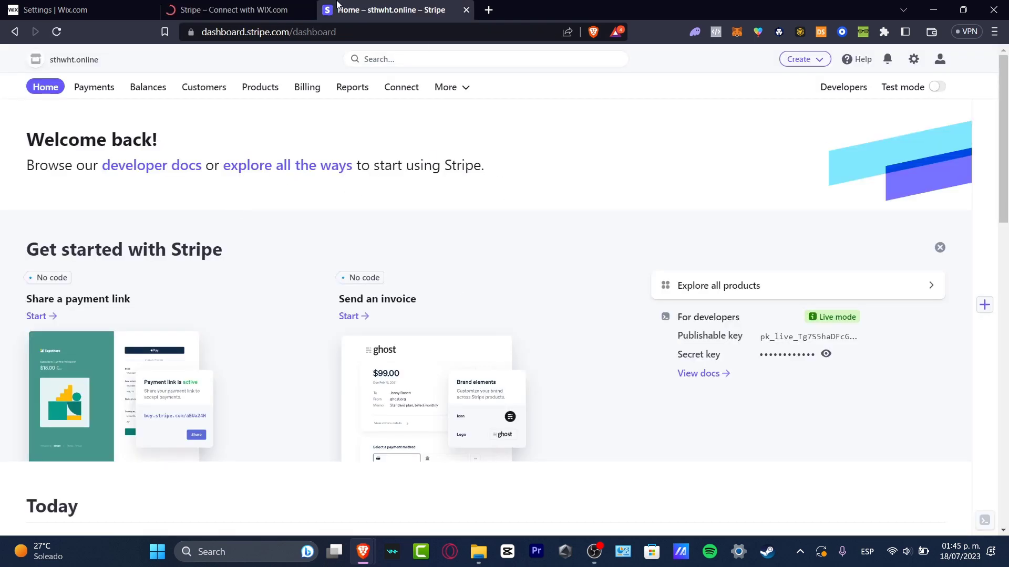
left_click(245, 6)
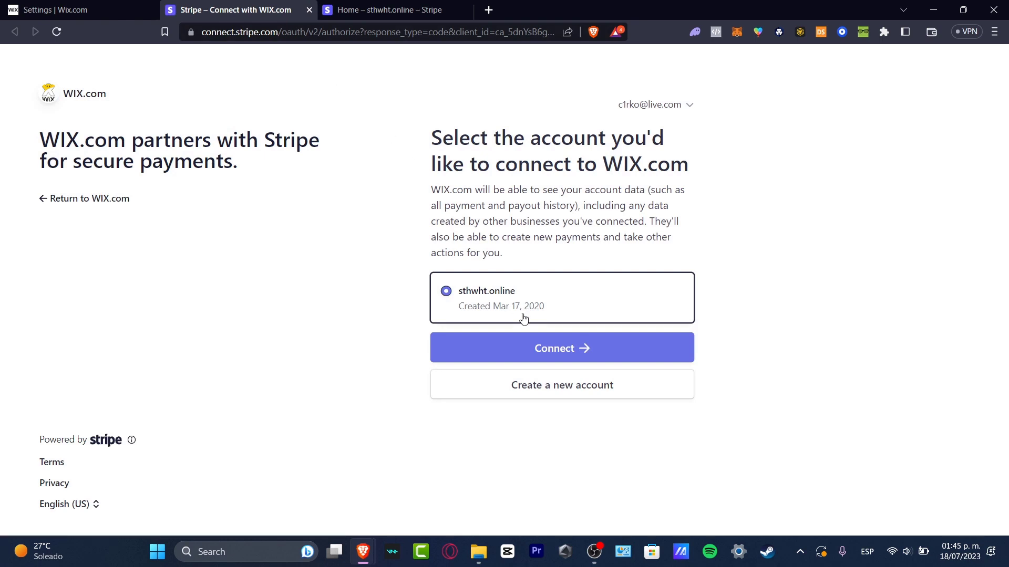
left_click(588, 362)
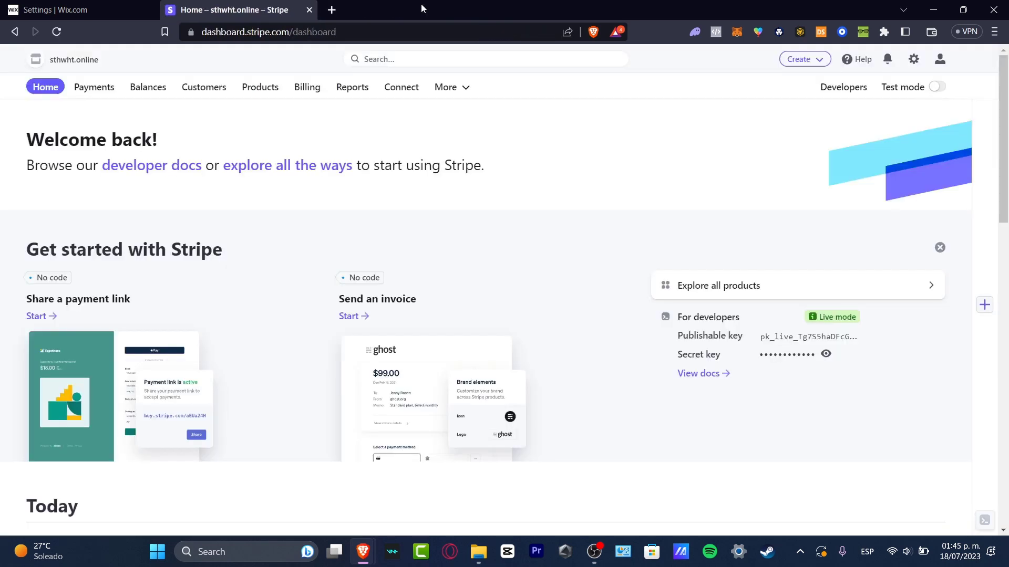
left_click(129, 4)
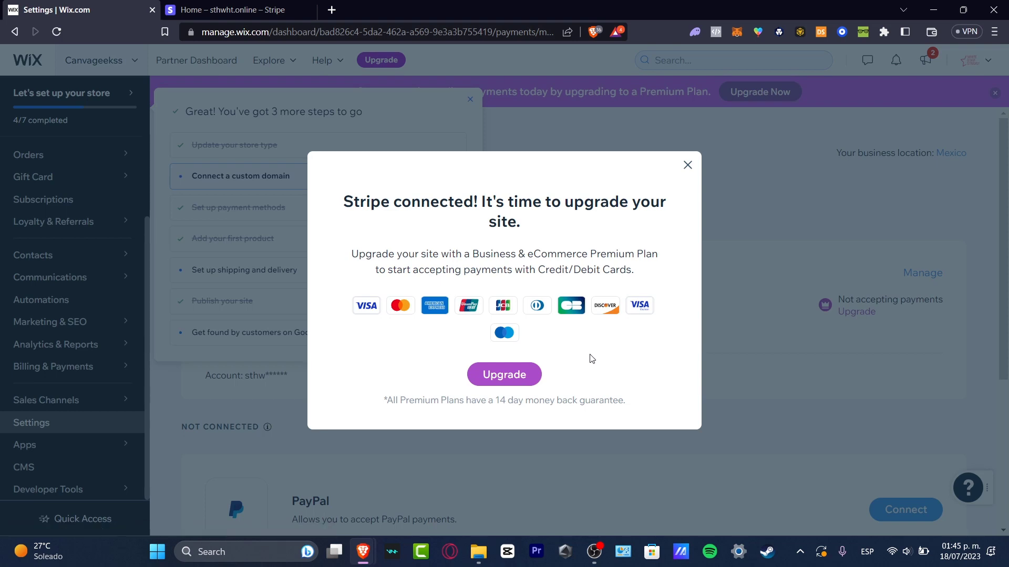
Open the site upgrade offer and compare the features and prices of the Business and eCommerce plans
left_click(522, 385)
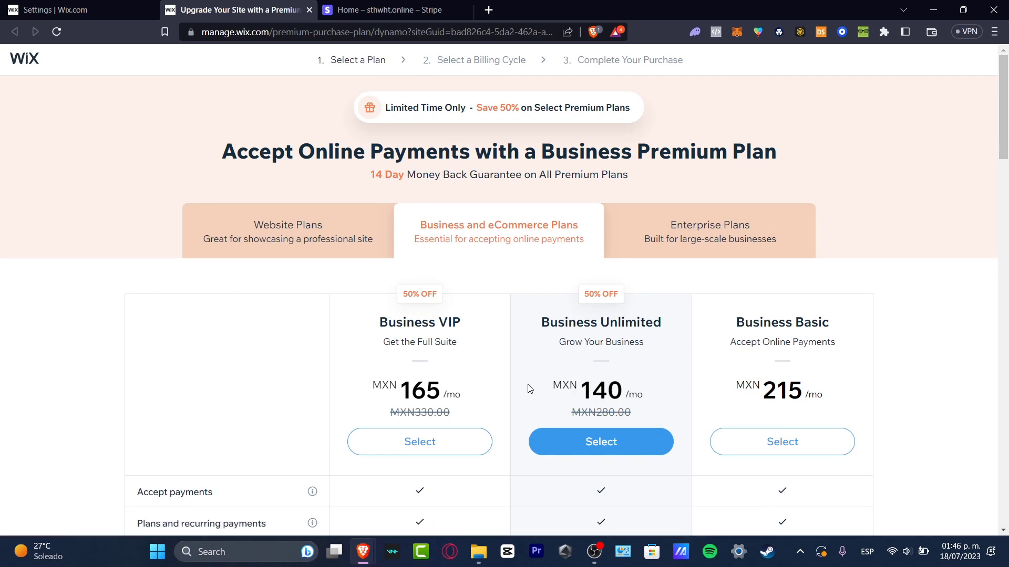
key("End")
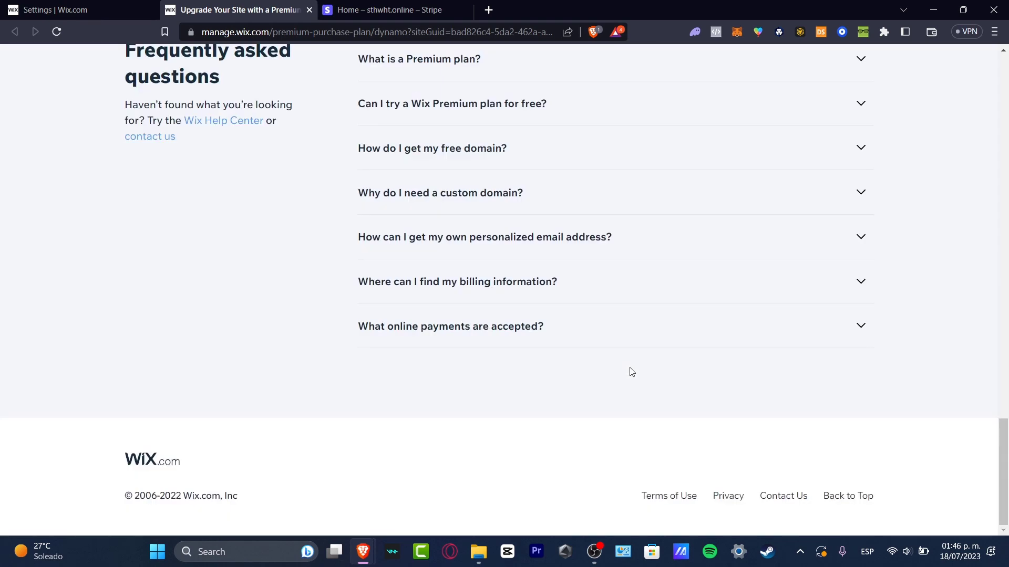
key("Home")
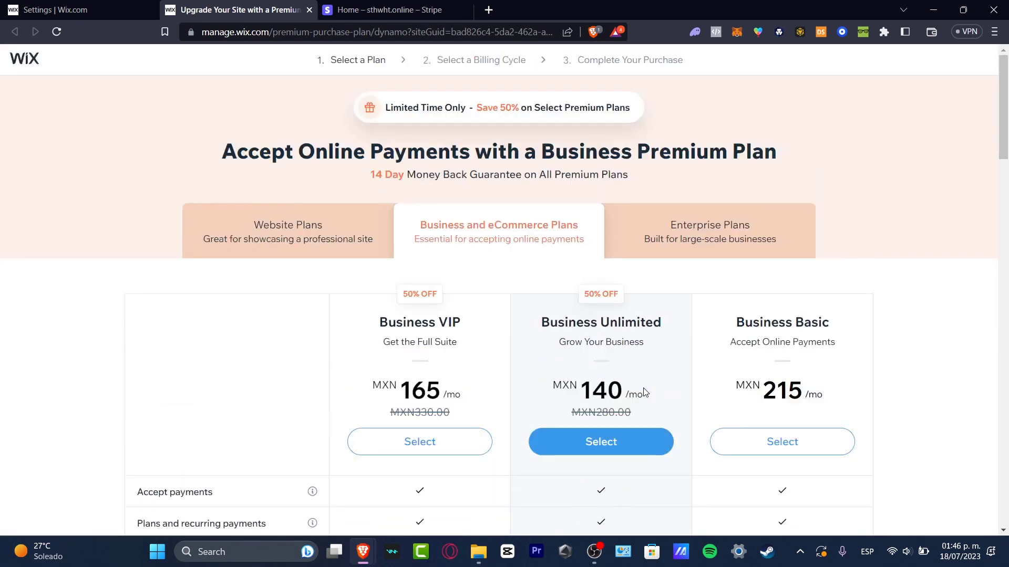
scroll(649, 401, "down", 3)
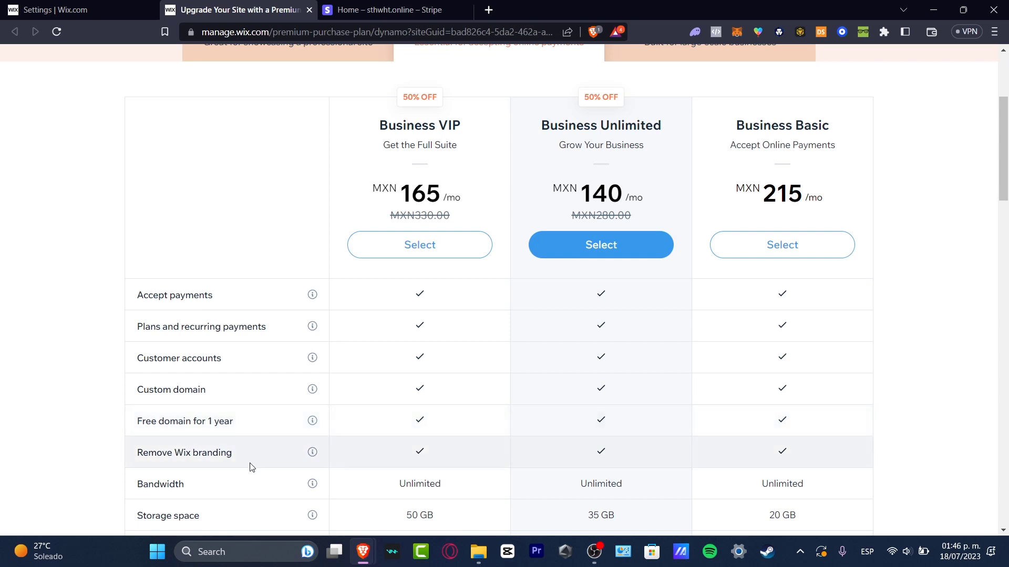
scroll(252, 467, "down", 5)
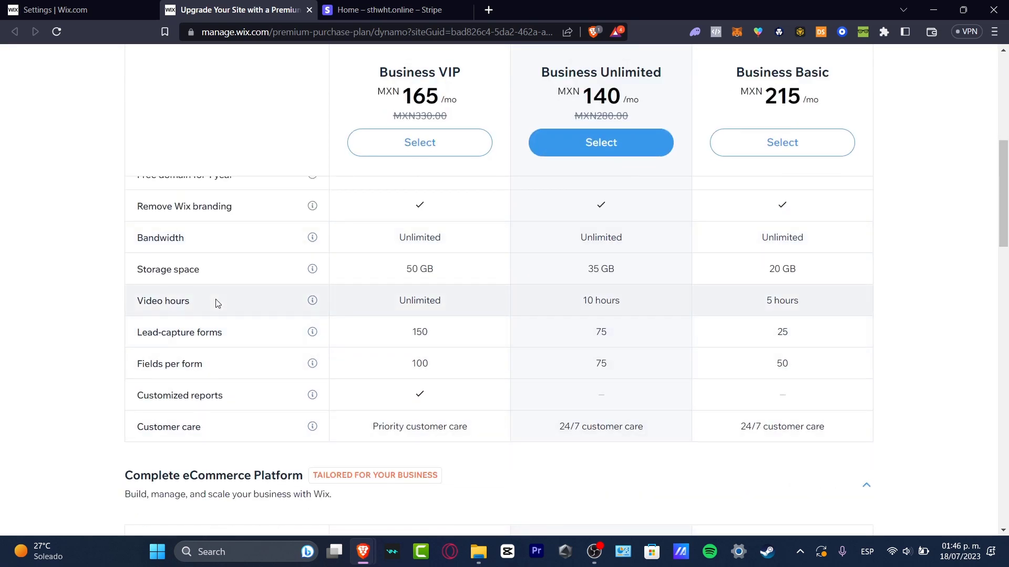
mouse_move(395, 420)
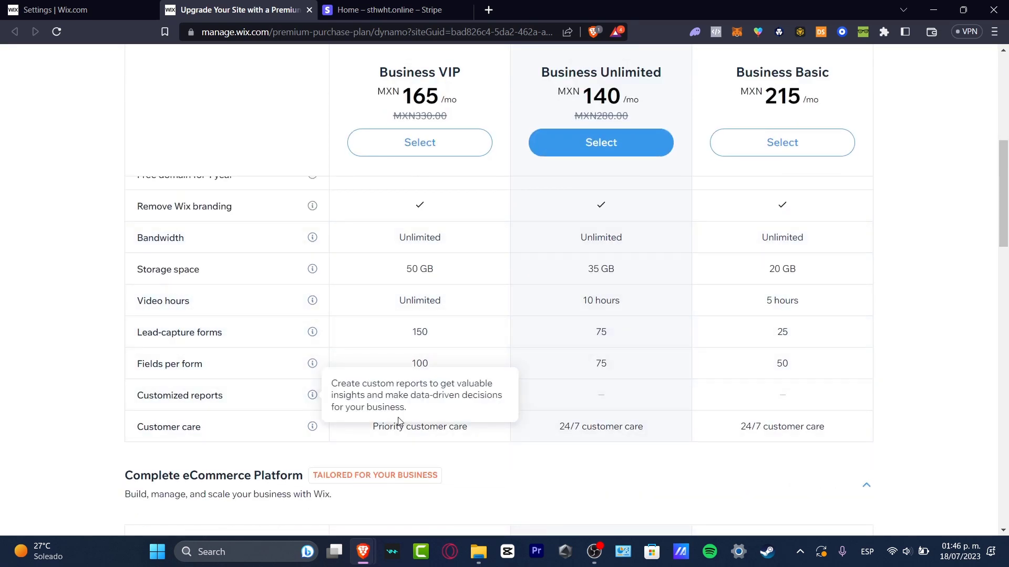
scroll(397, 421, "up", 10)
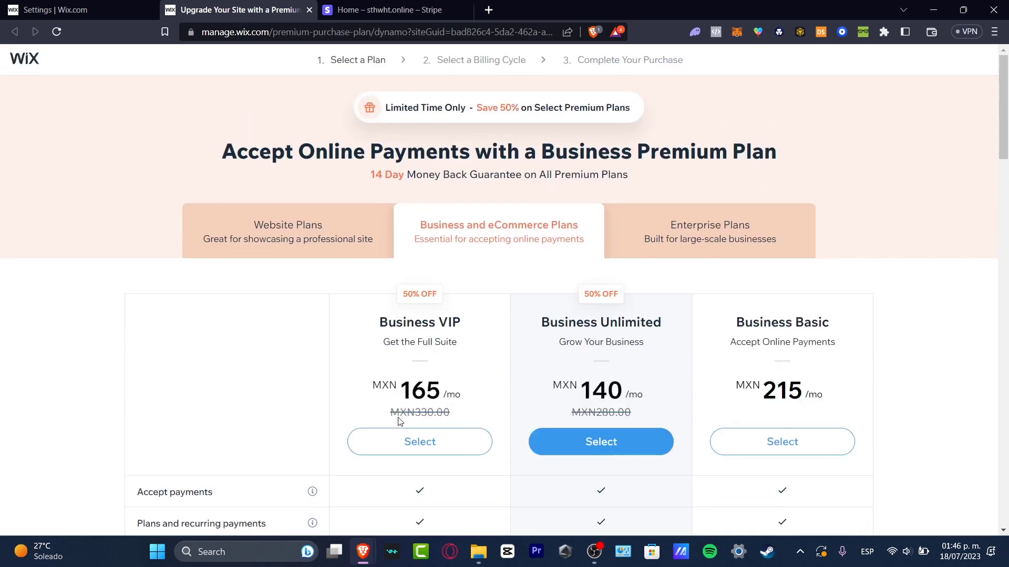
Return to the Accept Payments page, dismiss the upgrade prompt, and review the PayPal and Manual Payments options
left_click(41, 5)
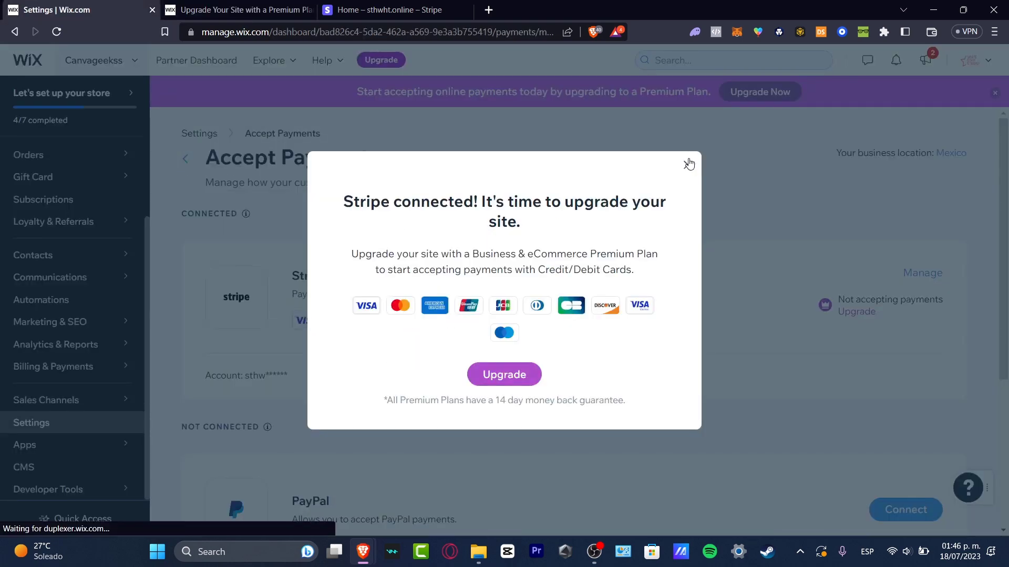
left_click(687, 164)
scroll(765, 301, "down", 5)
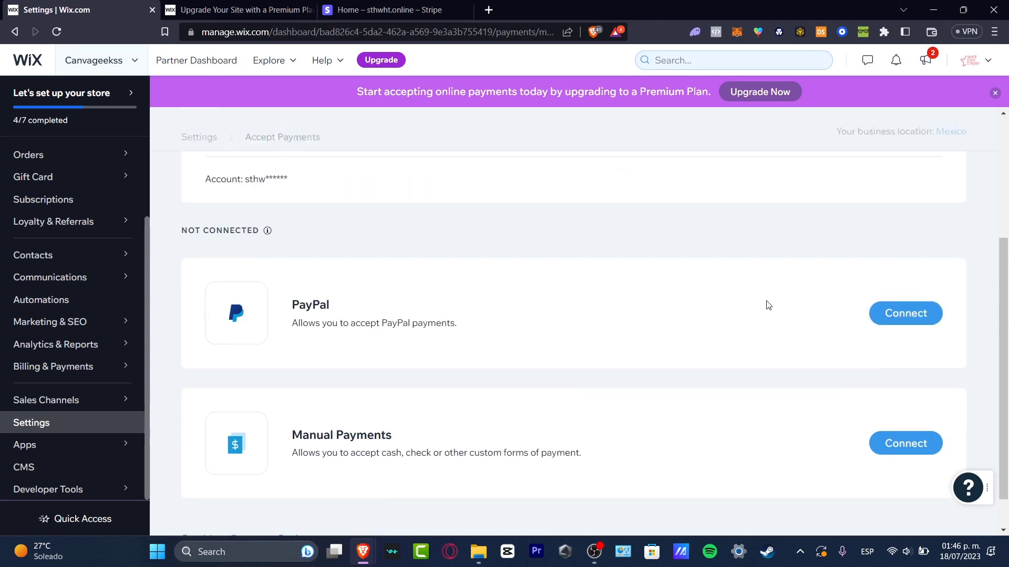
scroll(763, 335, "up", 5)
scroll(762, 334, "down", 3)
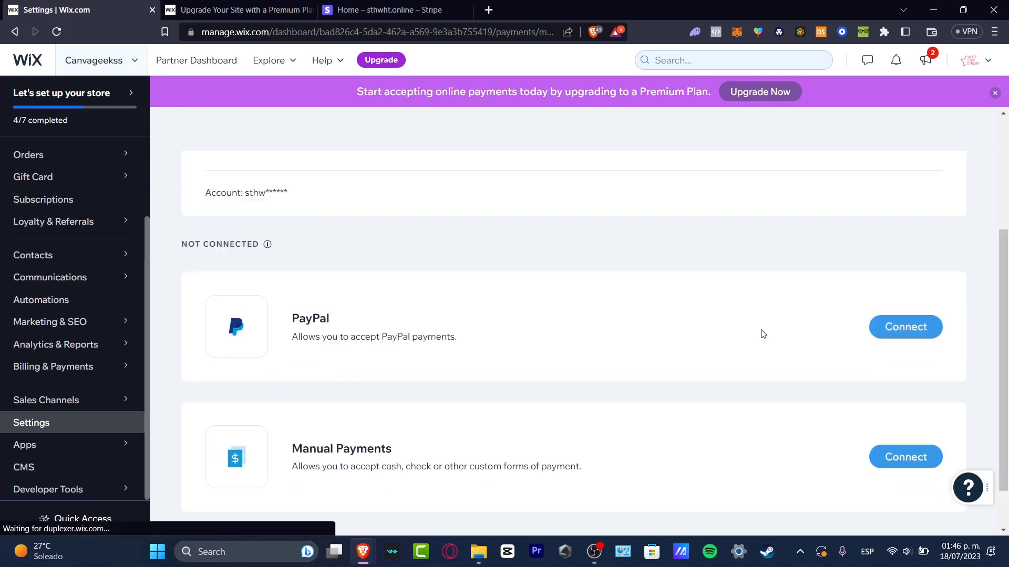
left_click_drag(365, 328, 450, 327)
scroll(486, 385, "down", 1)
left_click_drag(297, 398, 406, 404)
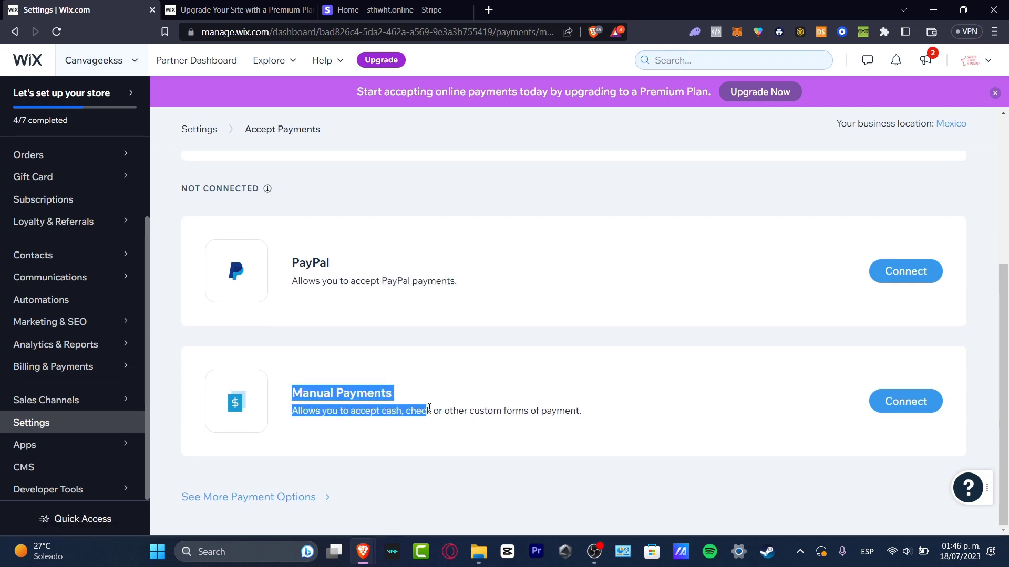
left_click_drag(429, 408, 615, 425)
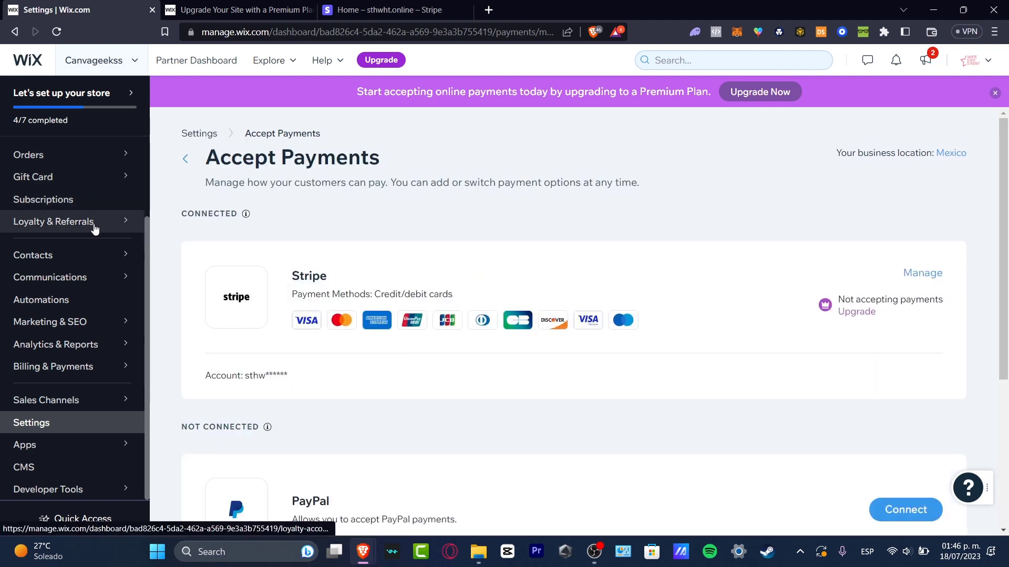
Open the live store page of the Ultrasonic Cleaning Machine from the store's product list and look through it
left_click(26, 153)
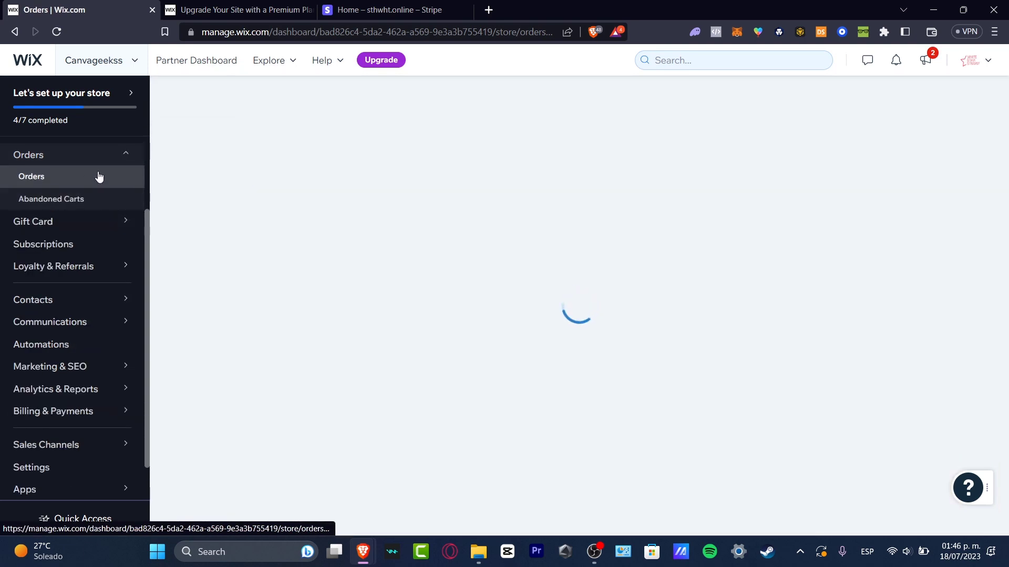
left_click(92, 236)
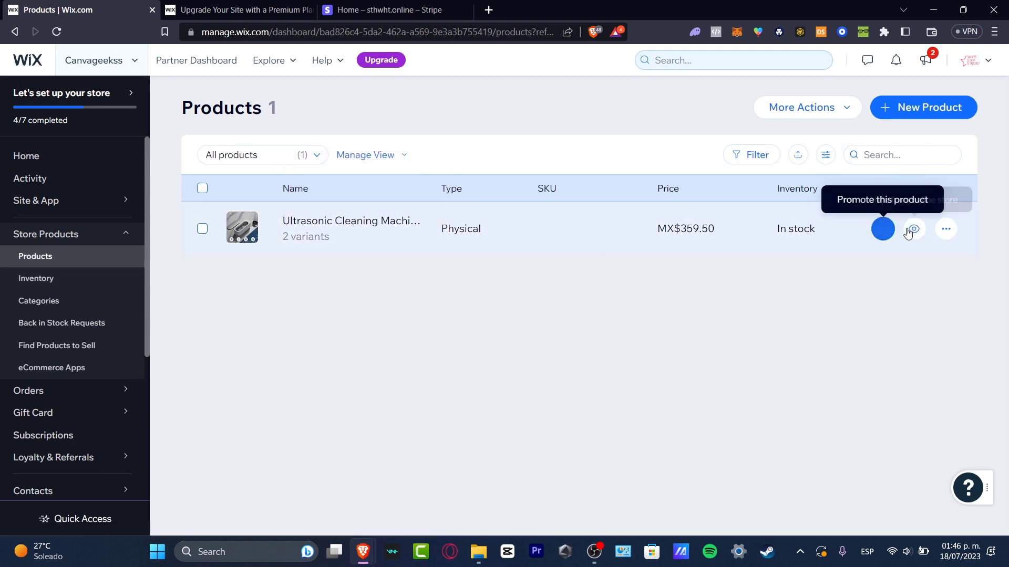
left_click(946, 230)
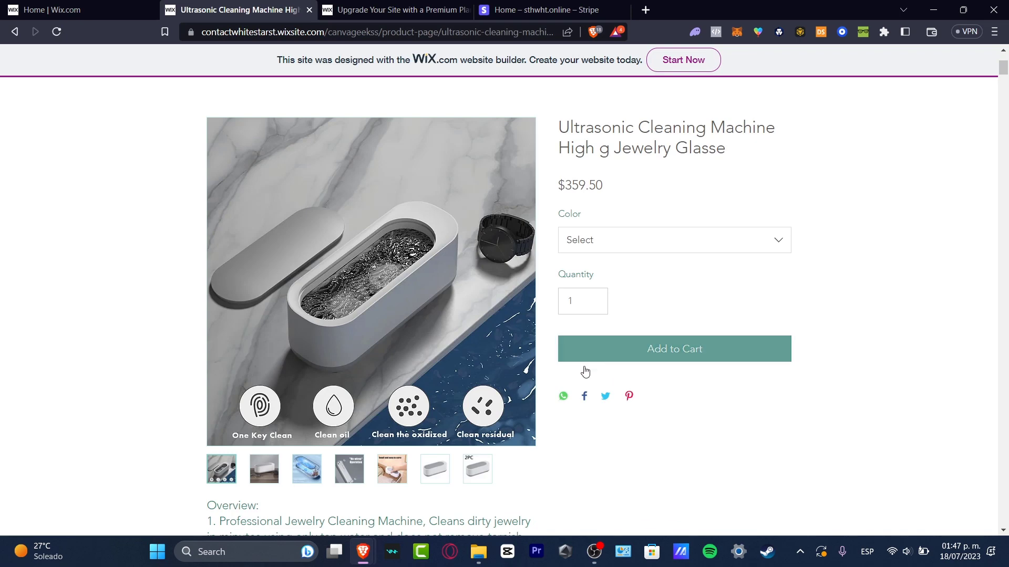
scroll(711, 406, "down", 7)
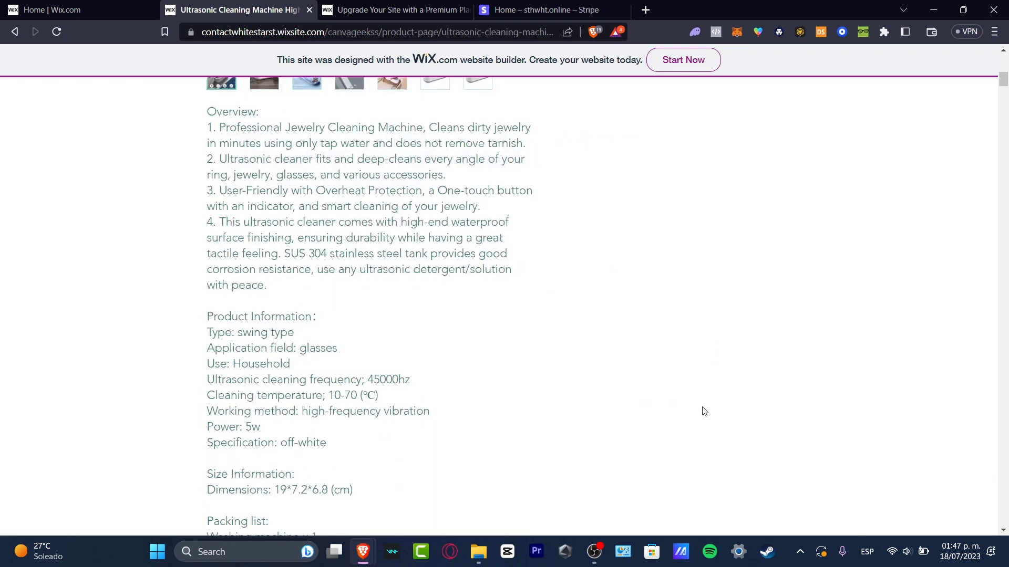
scroll(704, 411, "up", 10)
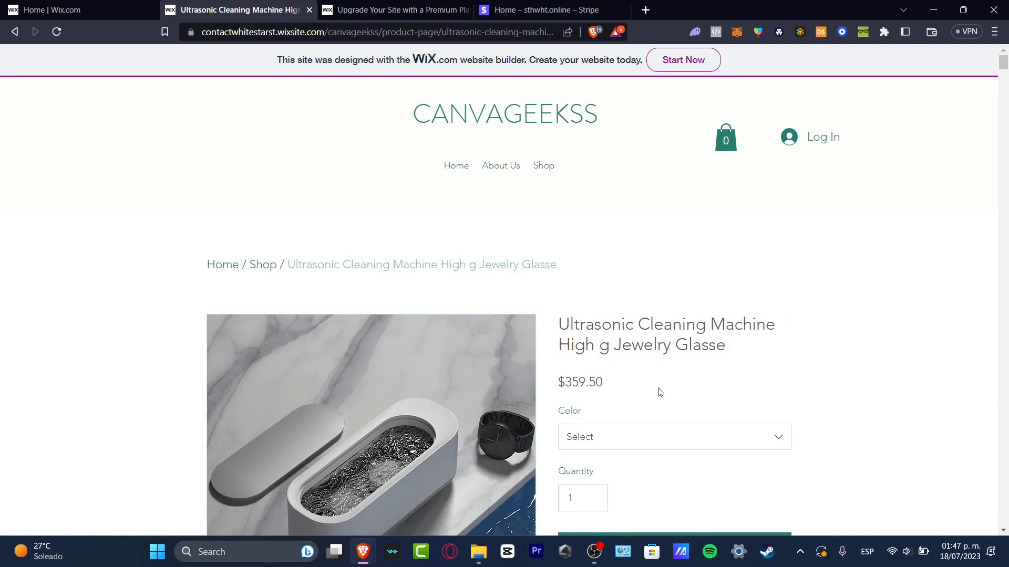
scroll(716, 408, "down", 4)
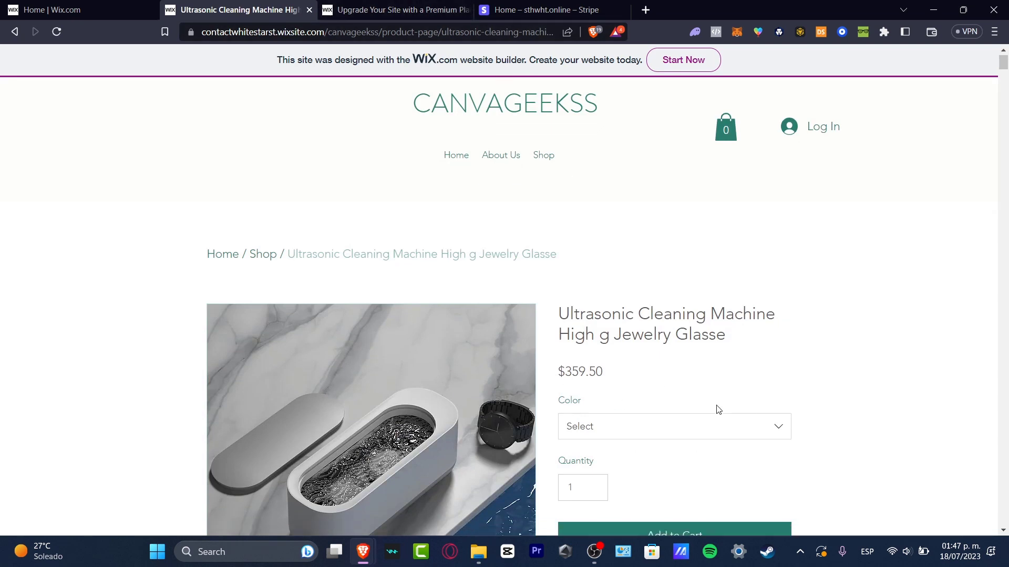
Choose the Offwhite 2PC color for the Ultrasonic Cleaning Machine, add one to the cart, and open the full cart
left_click(693, 357)
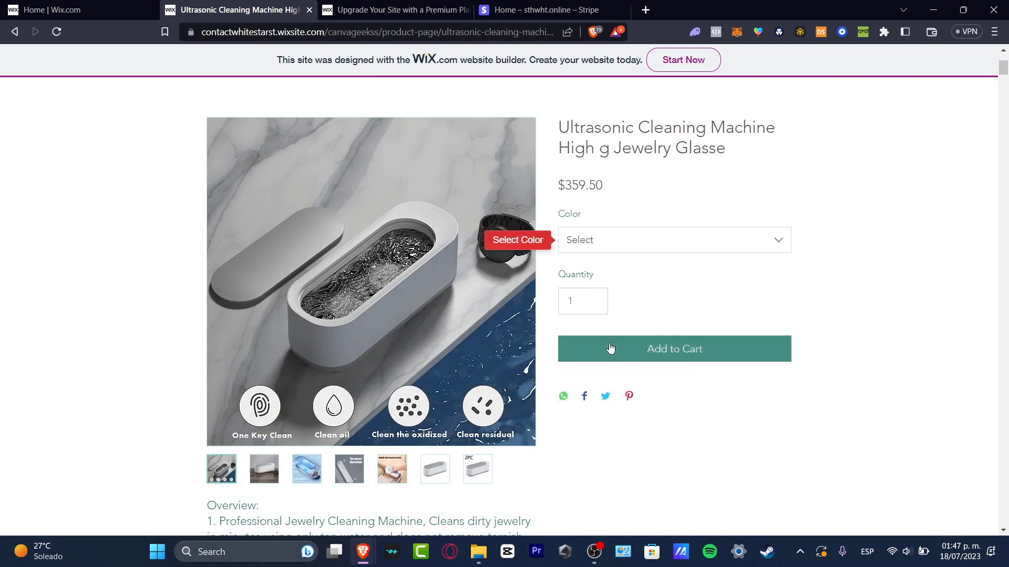
left_click(639, 241)
left_click(630, 300)
left_click(662, 360)
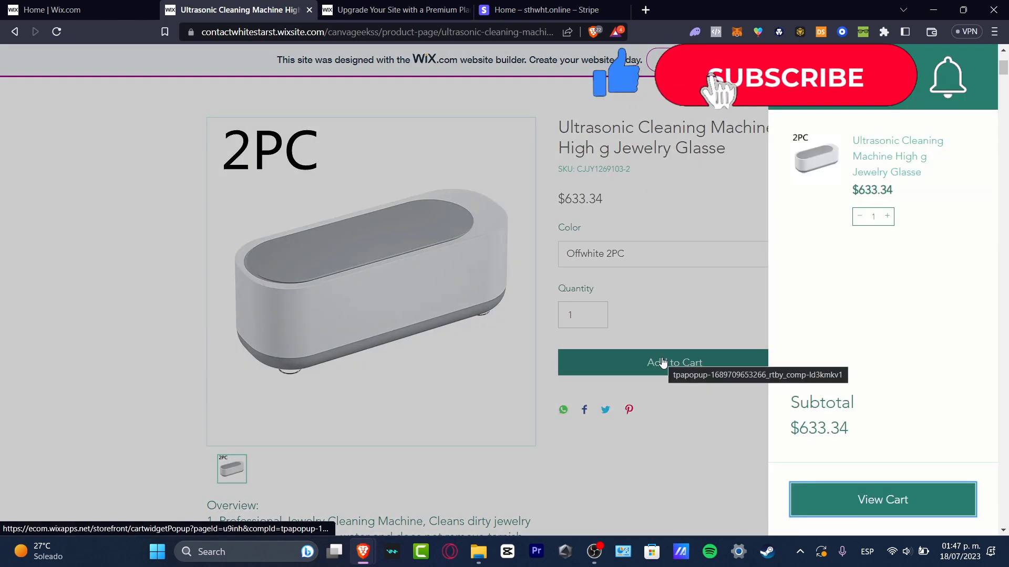
left_click(900, 507)
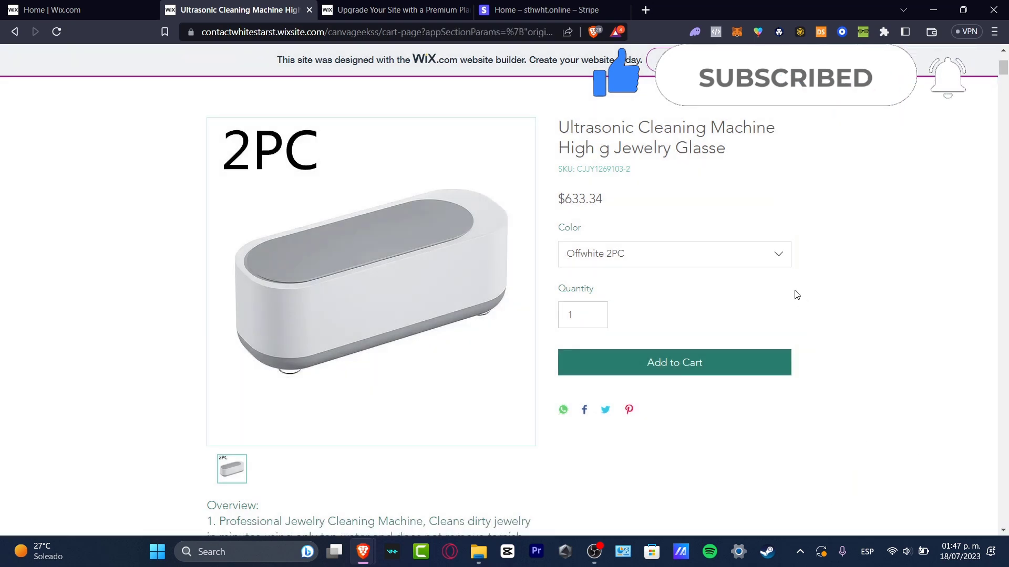